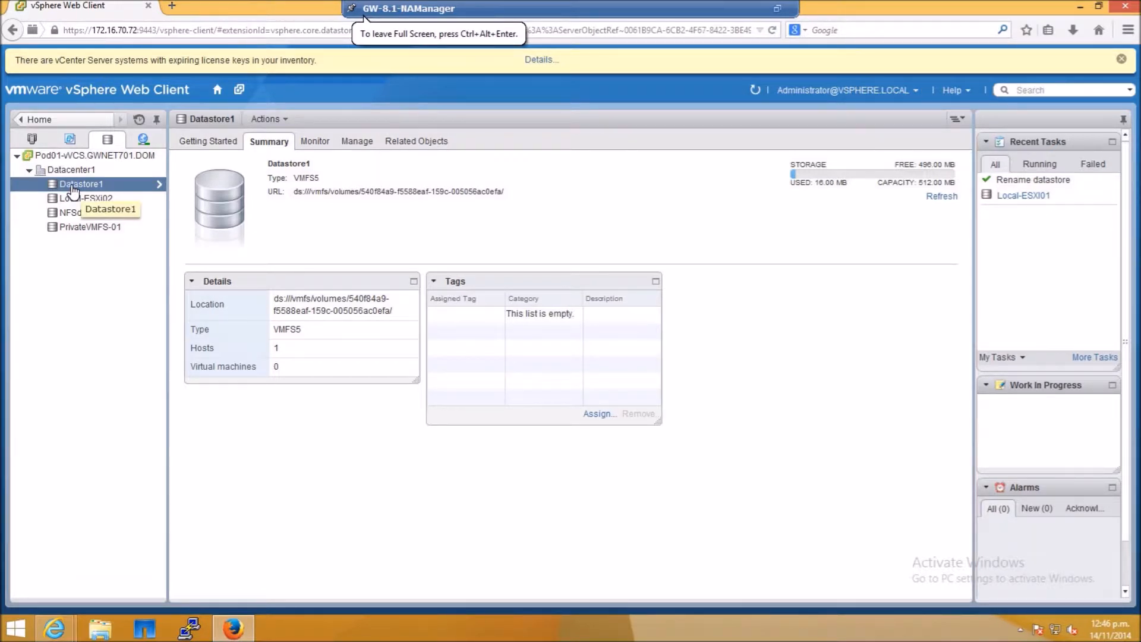
- Rename the datastore Datastore1 to Local-ESXI01
right_click(82, 186)
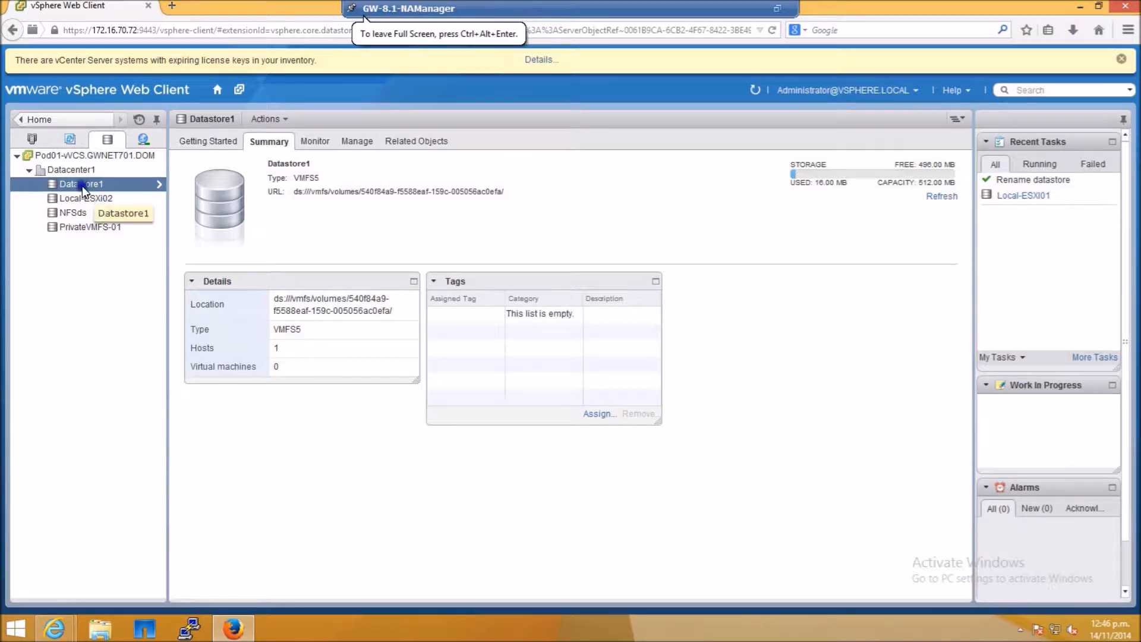
left_click(164, 330)
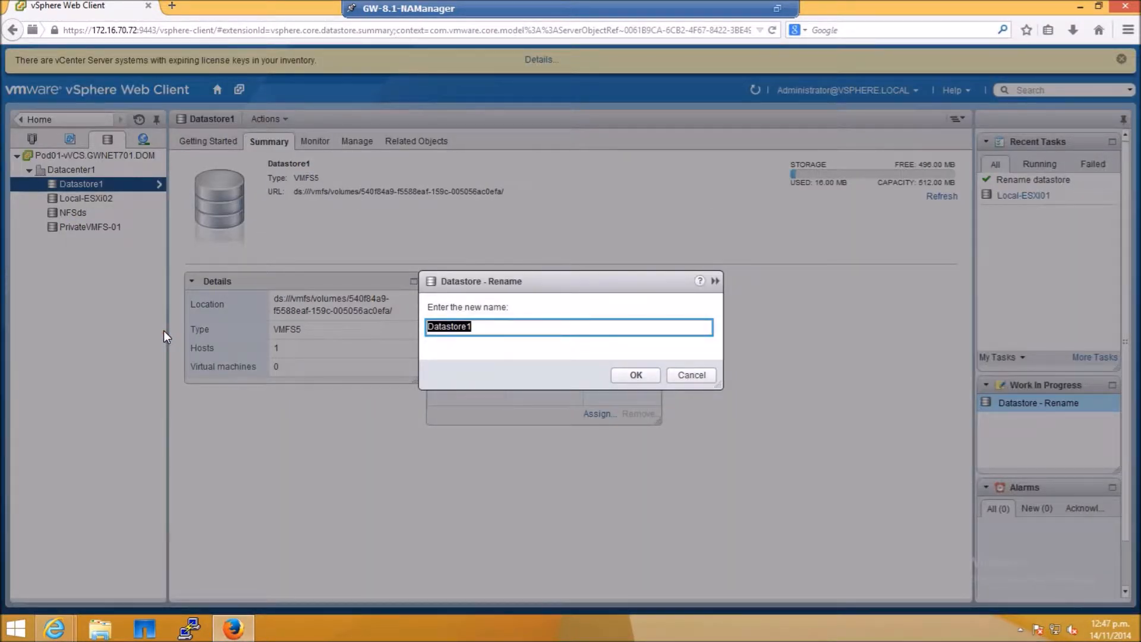
key("BackSpace")
type("Loa")
key("BackSpace")
type("cal-ESXI01")
left_click(634, 375)
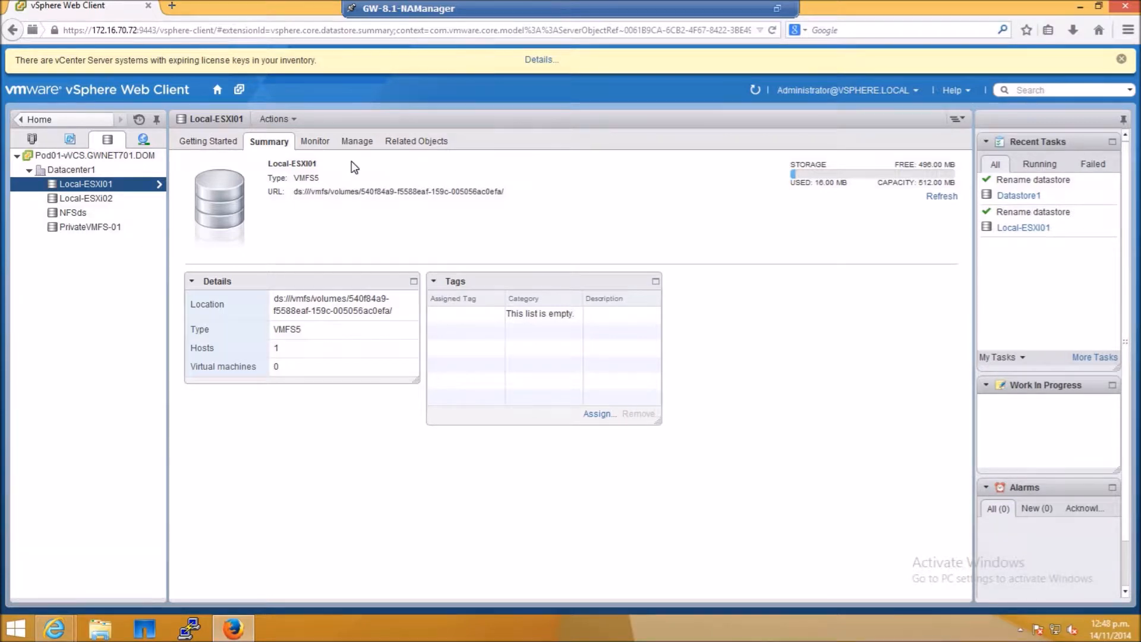
- Open the storage adapters of host 172.16.70.76 and inspect the iSCSI software adapter
left_click(35, 139)
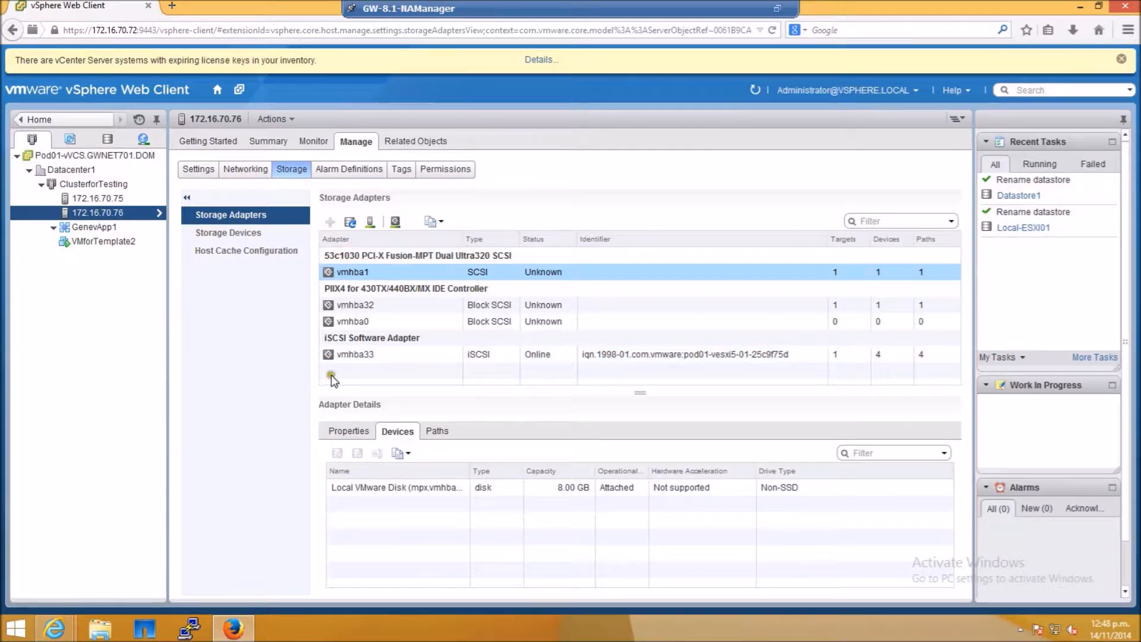
left_click(673, 347)
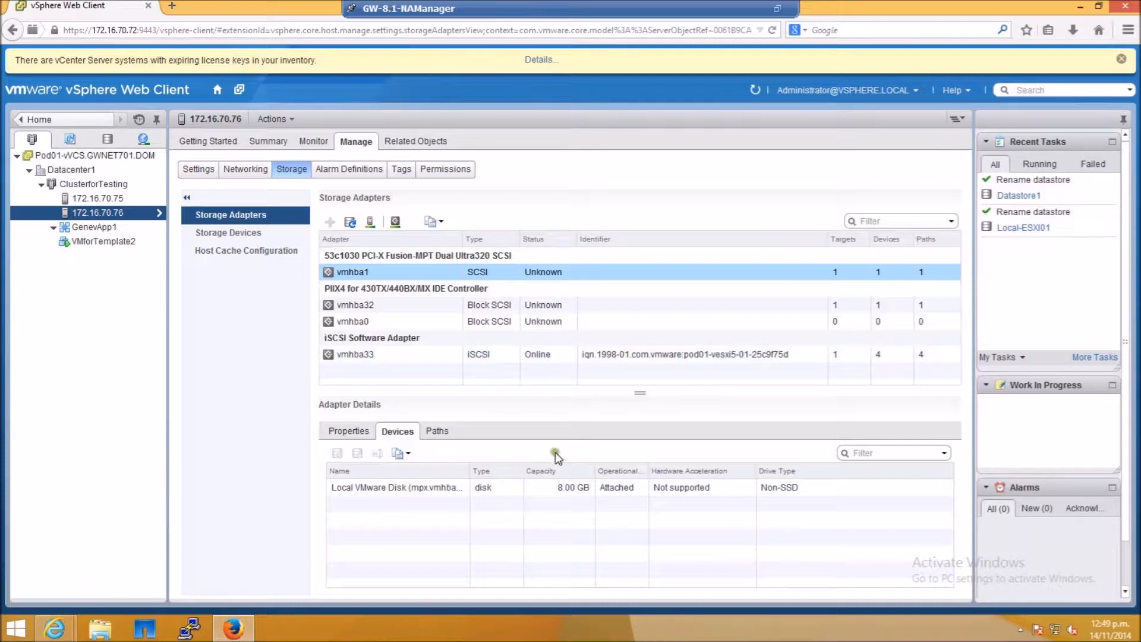
left_click(729, 279)
- Switch to NetApp OnCommand System Manager and review the LUNs and their initiator groups
mouse_move(70, 625)
left_click(220, 569)
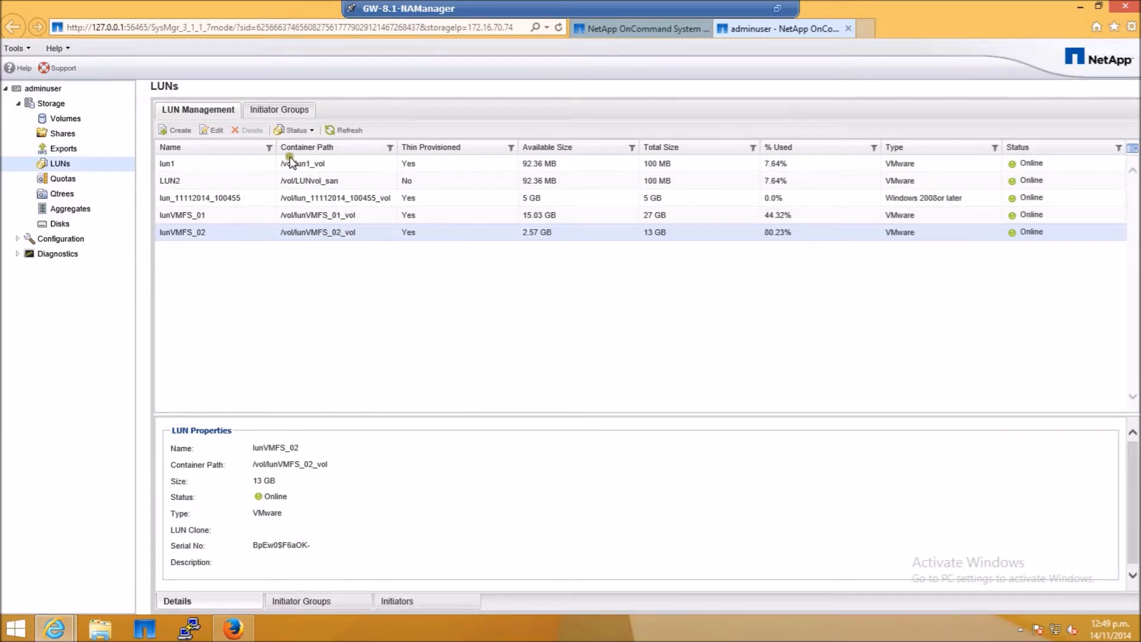
left_click(347, 198)
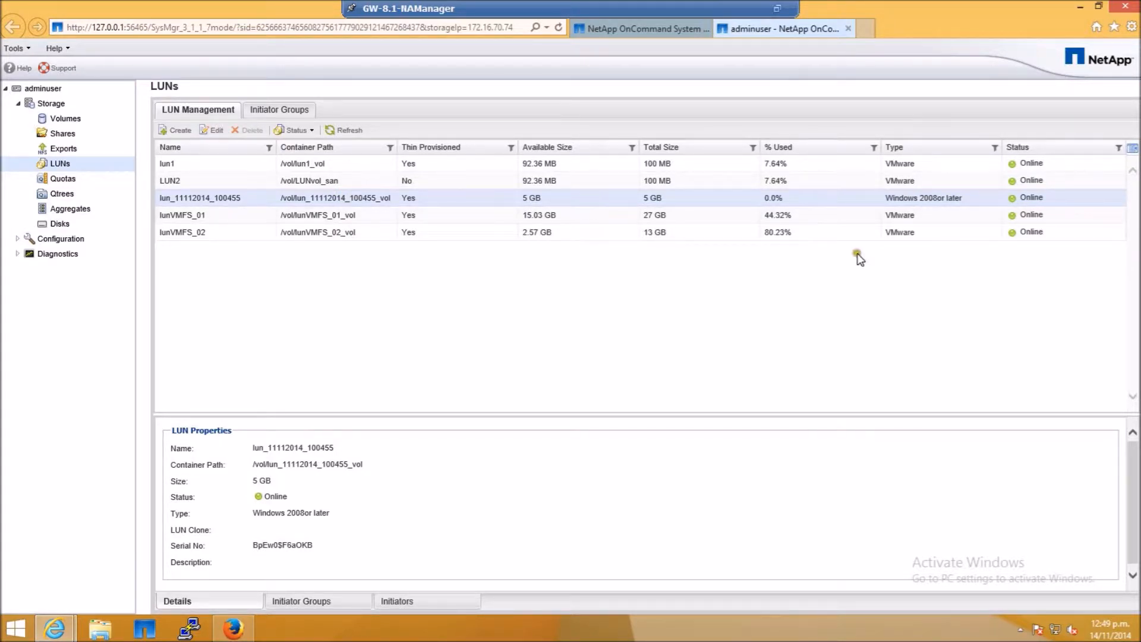
left_click(276, 113)
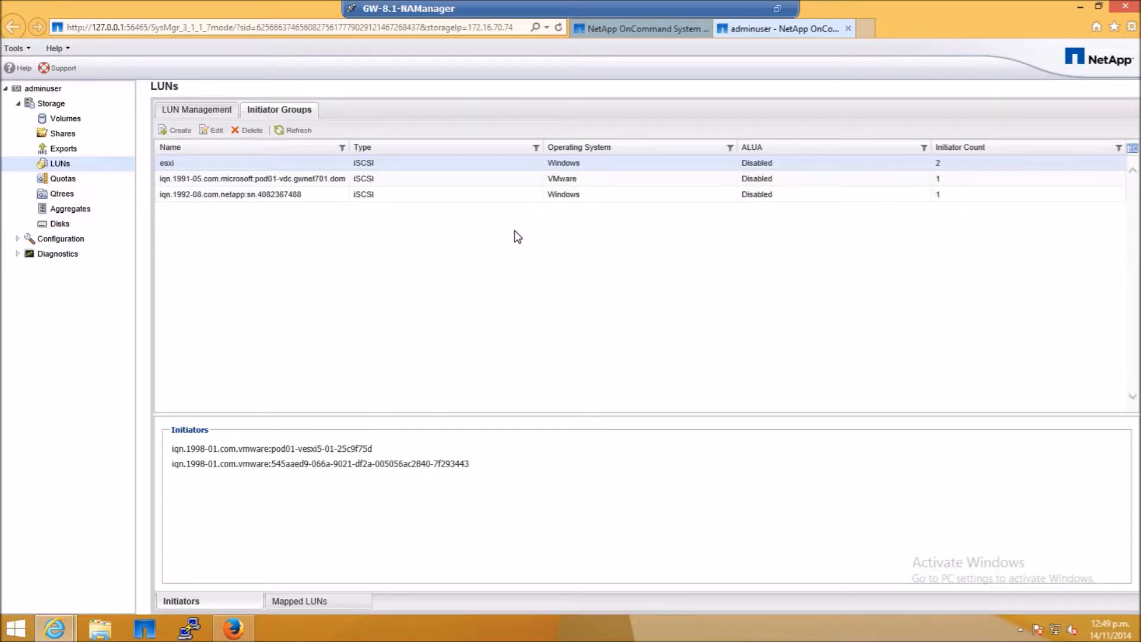
- Return to the vSphere Web Client and examine the paths and targets of the vmhba33 iSCSI adapter
left_click(237, 628)
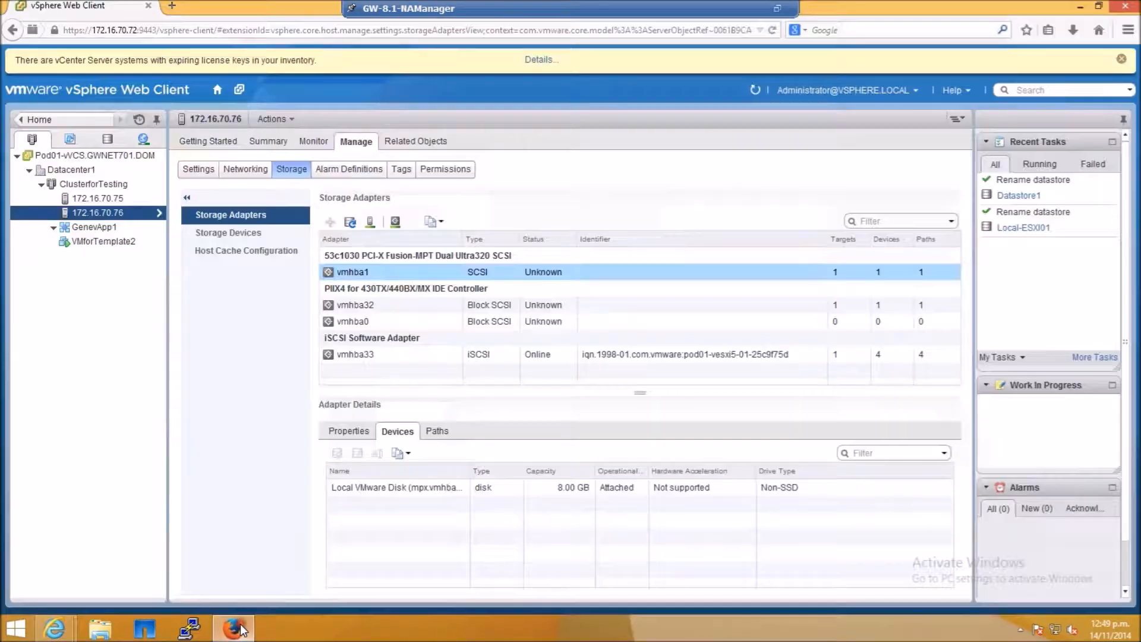
left_click(78, 409)
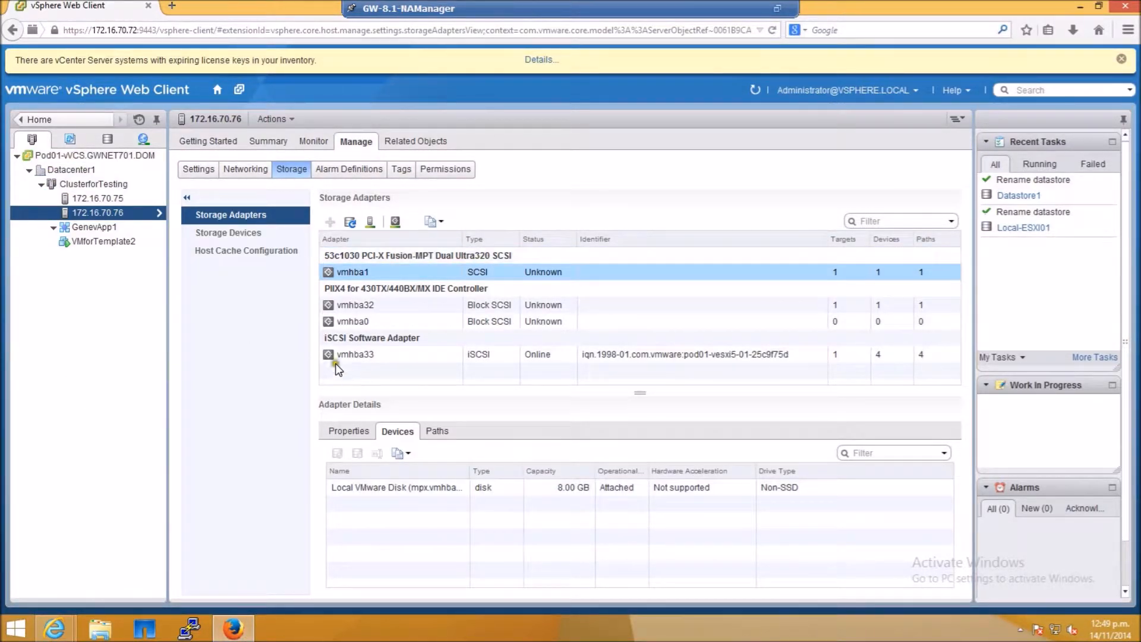
left_click(379, 354)
left_click(442, 419)
left_click(433, 432)
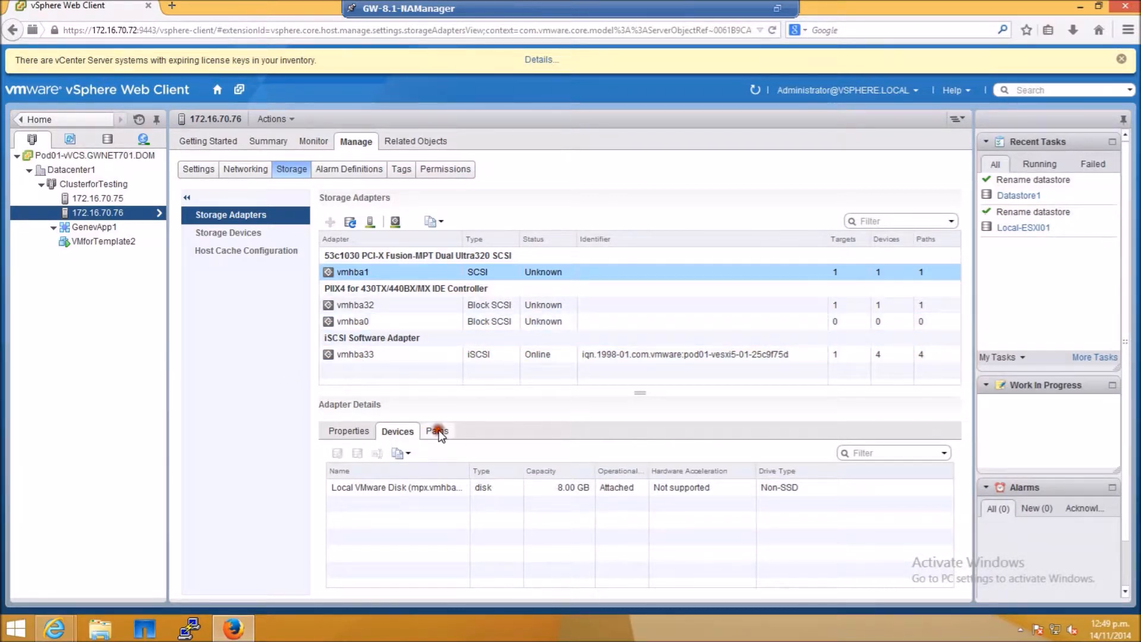
left_click(377, 353)
left_click(472, 430)
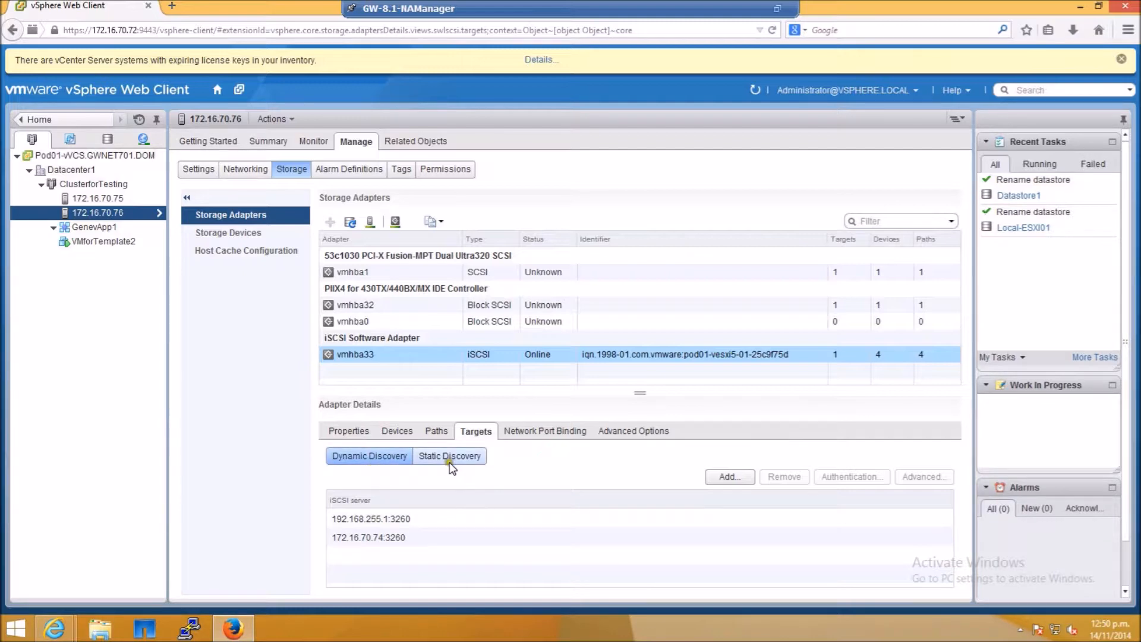
left_click(724, 478)
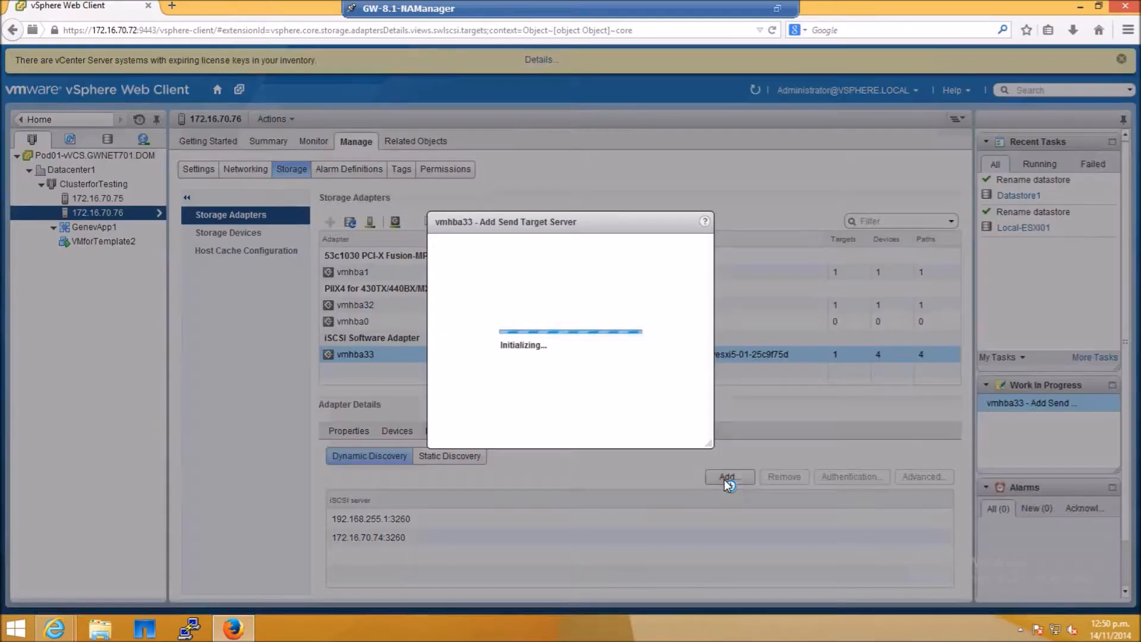
left_click(546, 160)
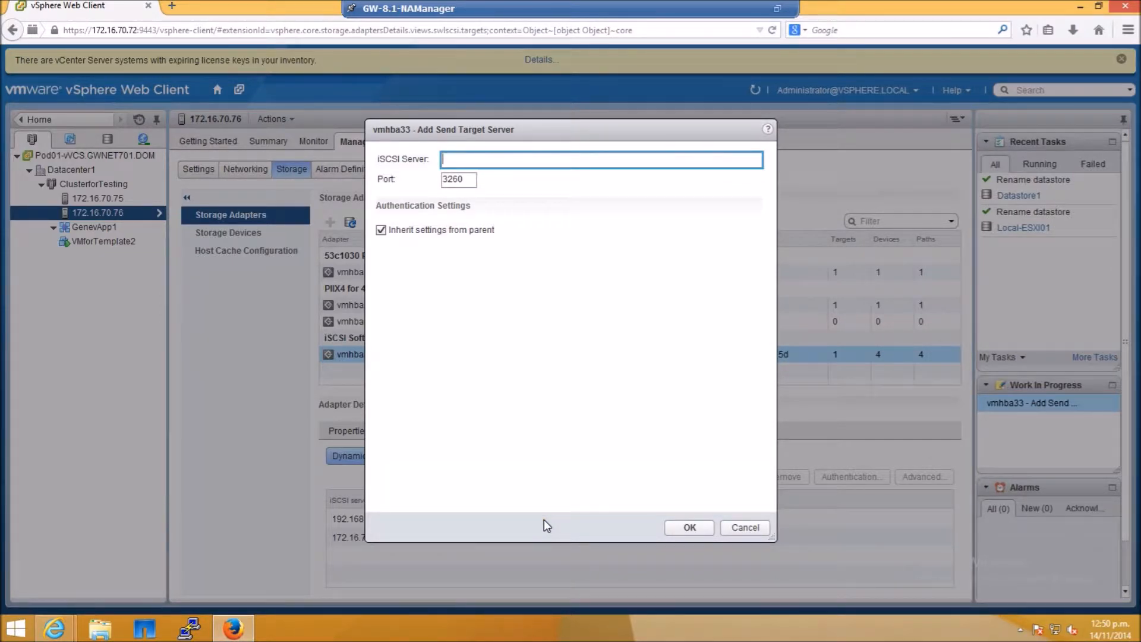
left_click(671, 533)
left_click(736, 528)
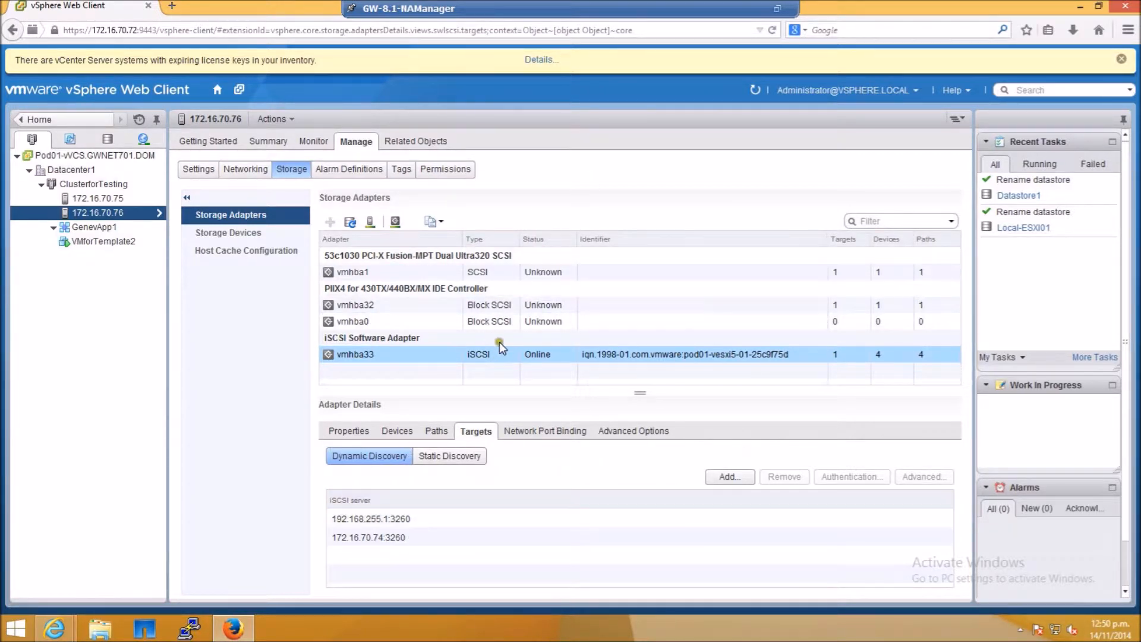
- Review the NETAPP iSCSI disks listed under the vmhba33 adapter's devices
left_click(385, 431)
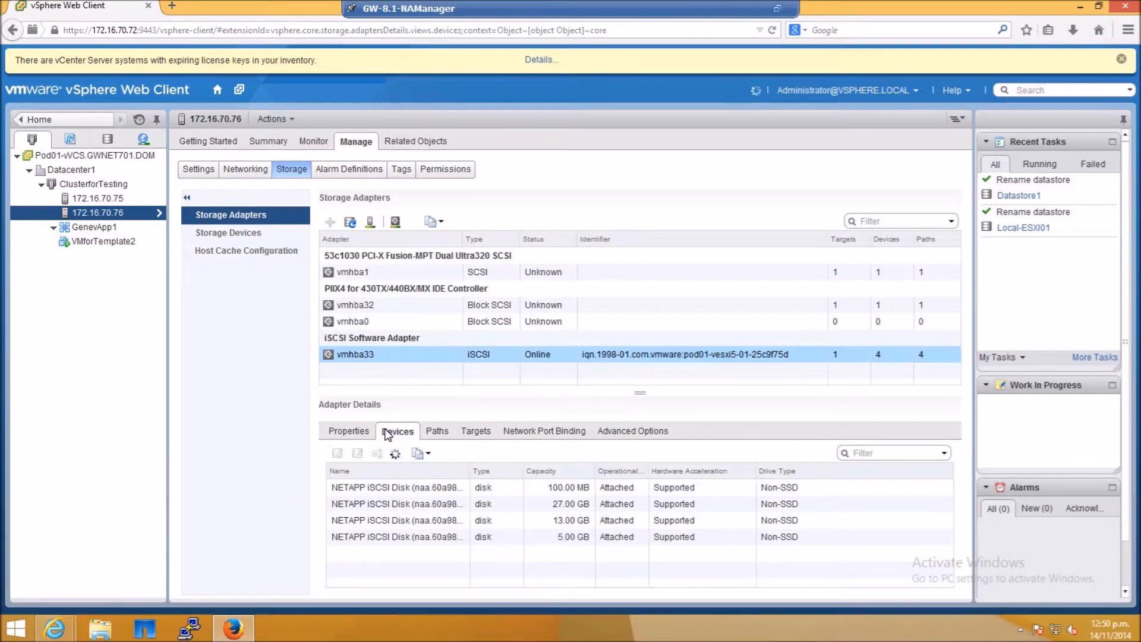
left_click(512, 490)
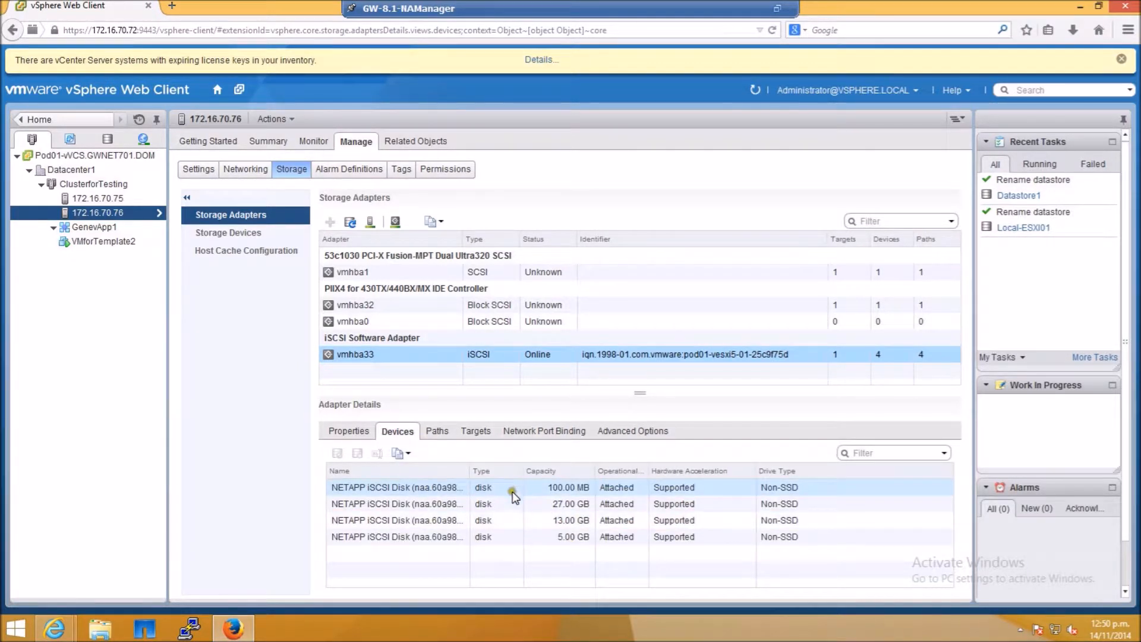
left_click(508, 504)
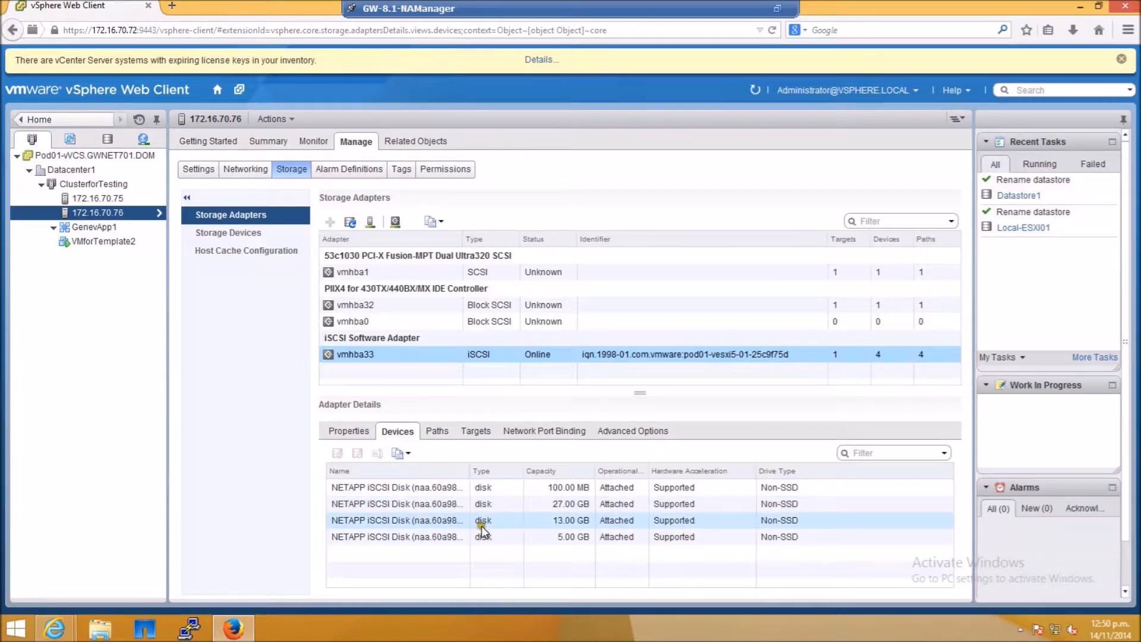
left_click(464, 535)
left_click(561, 538)
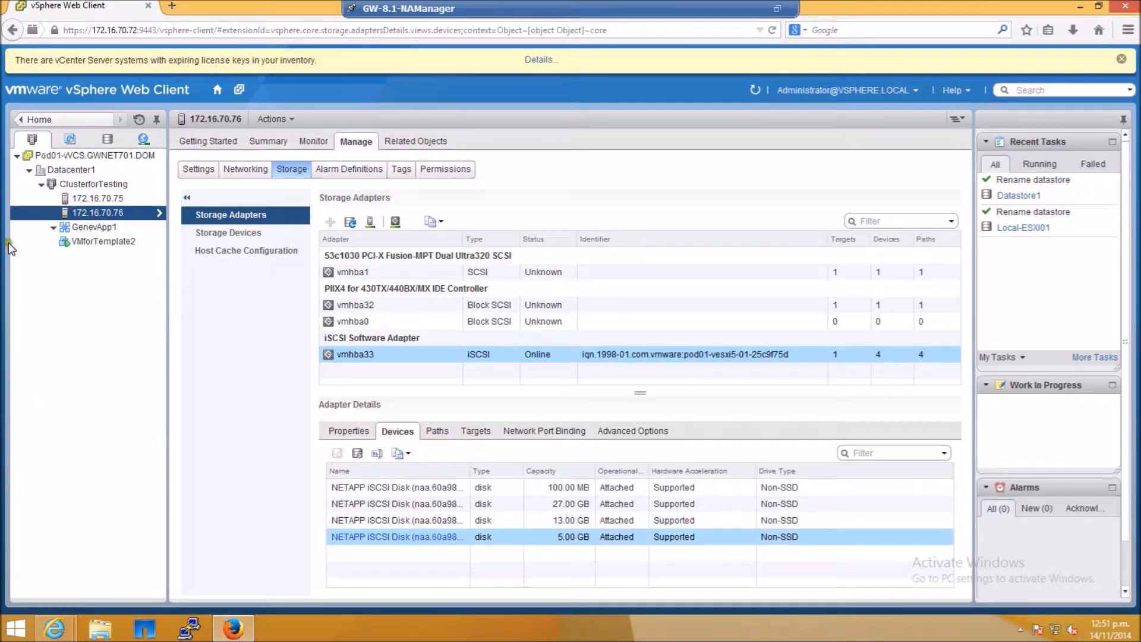
- Start the New Datastore wizard on Datacenter1 and choose the VMFS datastore type
left_click(108, 139)
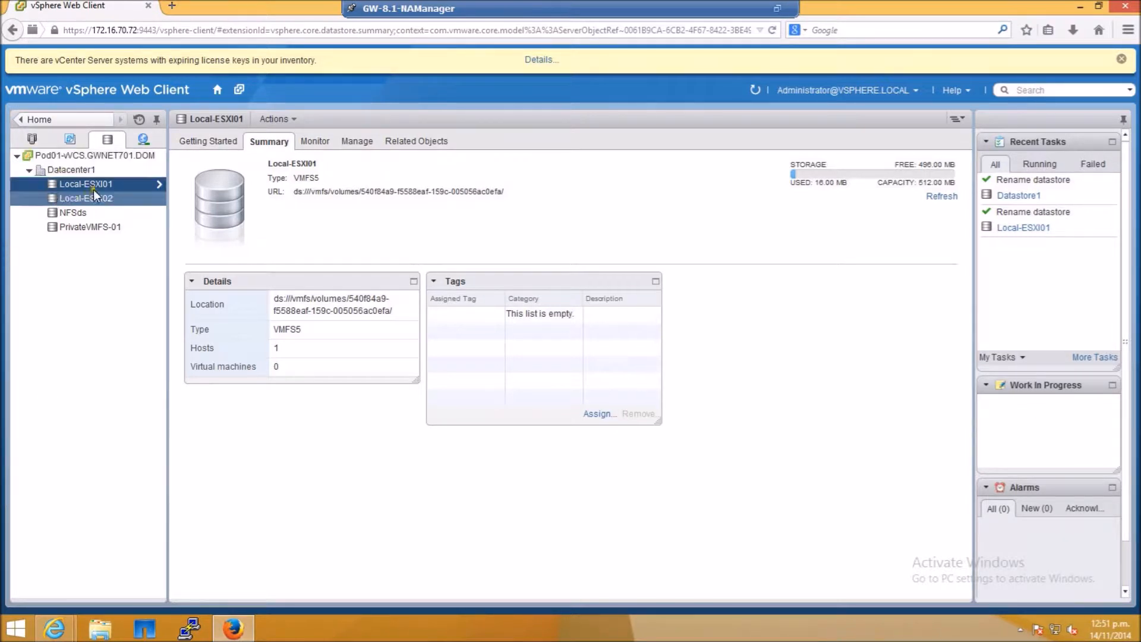
left_click(63, 170)
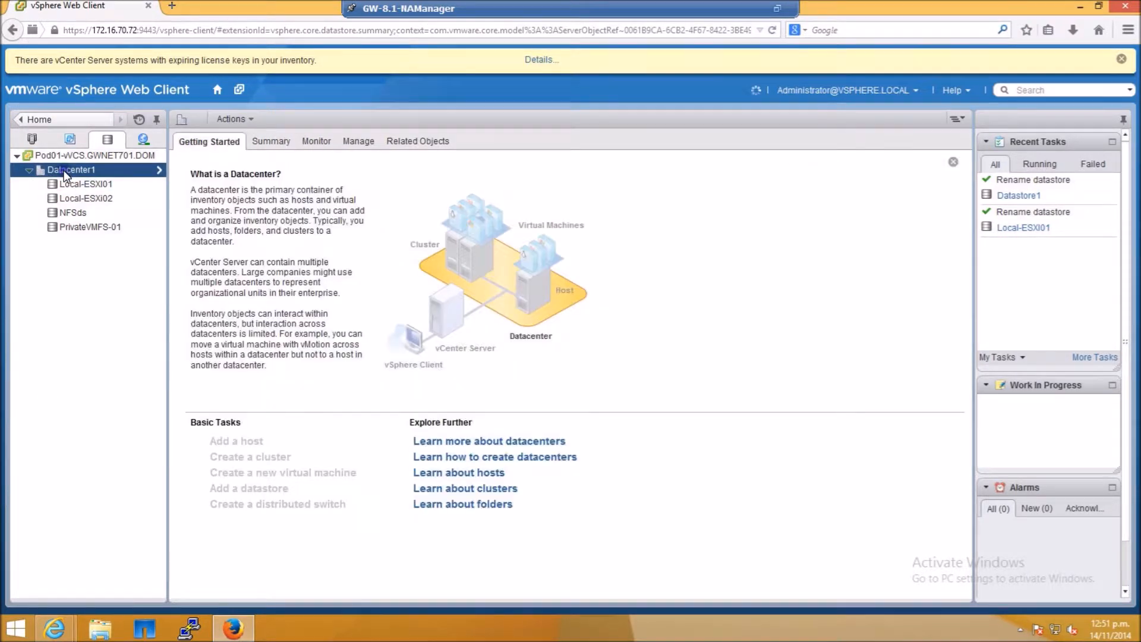
right_click(63, 170)
mouse_move(137, 404)
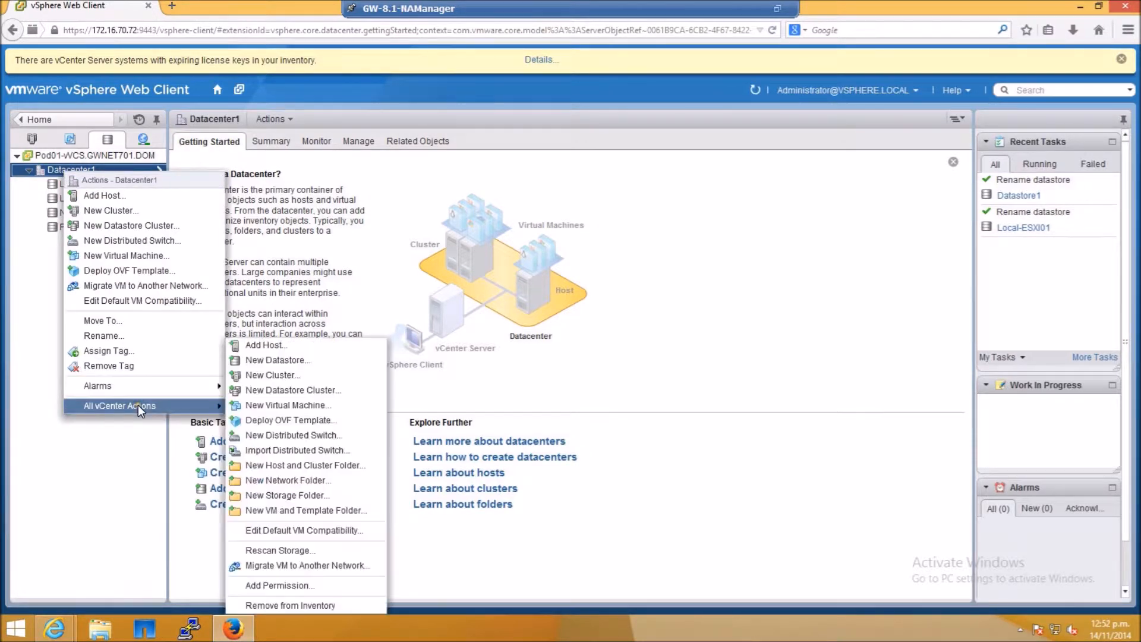
left_click(303, 360)
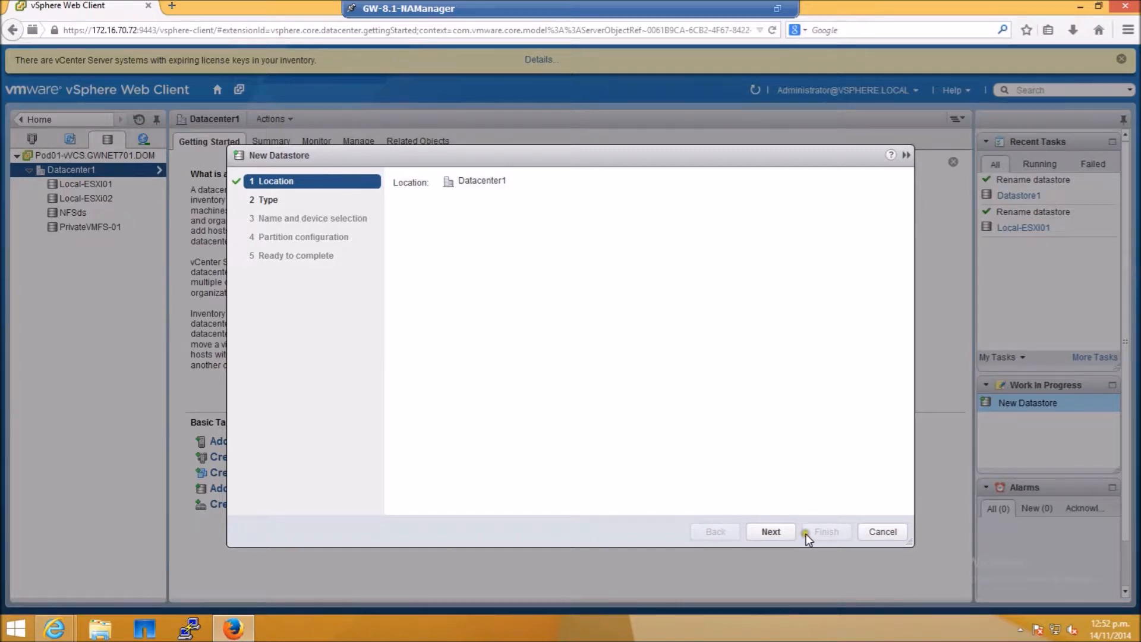
left_click(771, 531)
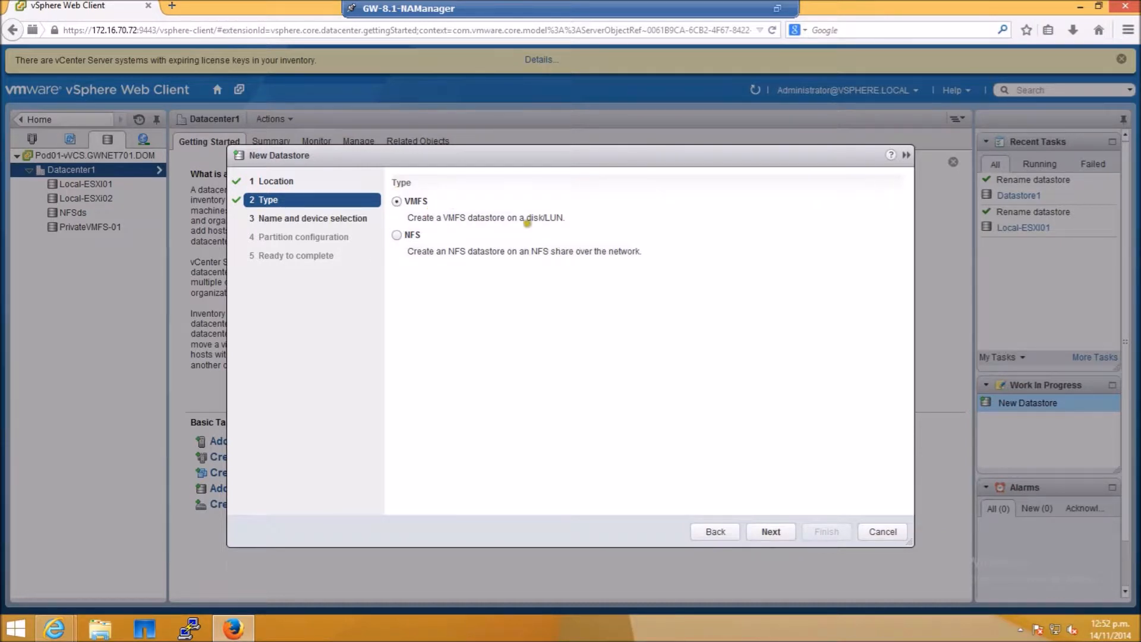
left_click_drag(565, 218, 541, 217)
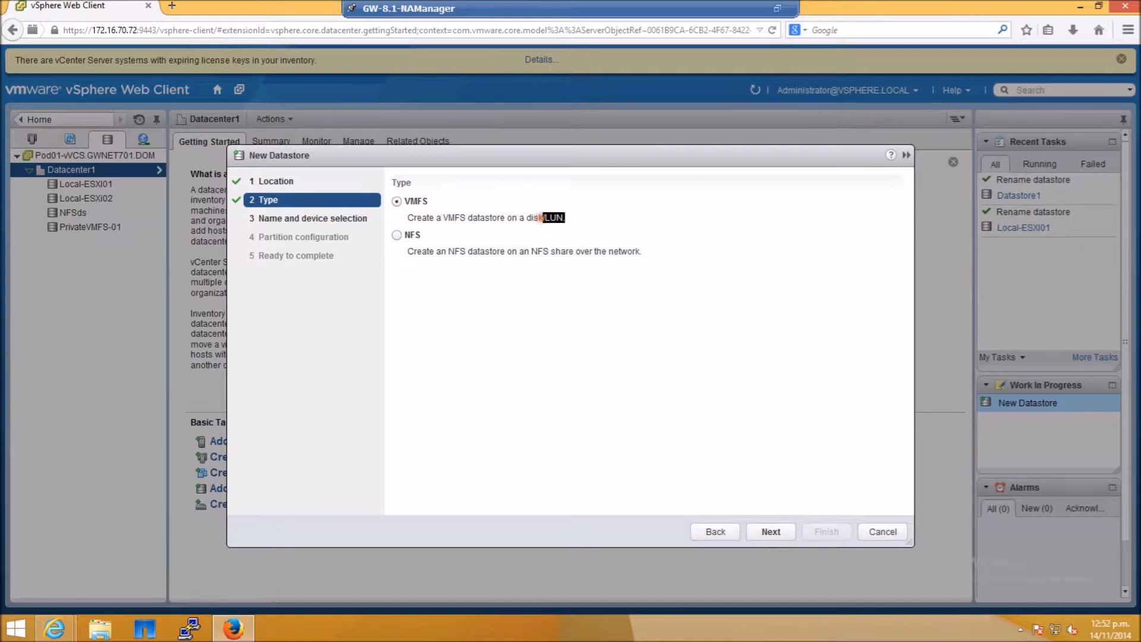
left_click(773, 531)
- Name the new datastore PrivateVMFS-02
left_click(516, 181)
key("BackSpace")
key("BackSpace")
key("BackSpace")
key("BackSpace")
key("BackSpace")
key("BackSpace")
key("BackSpace")
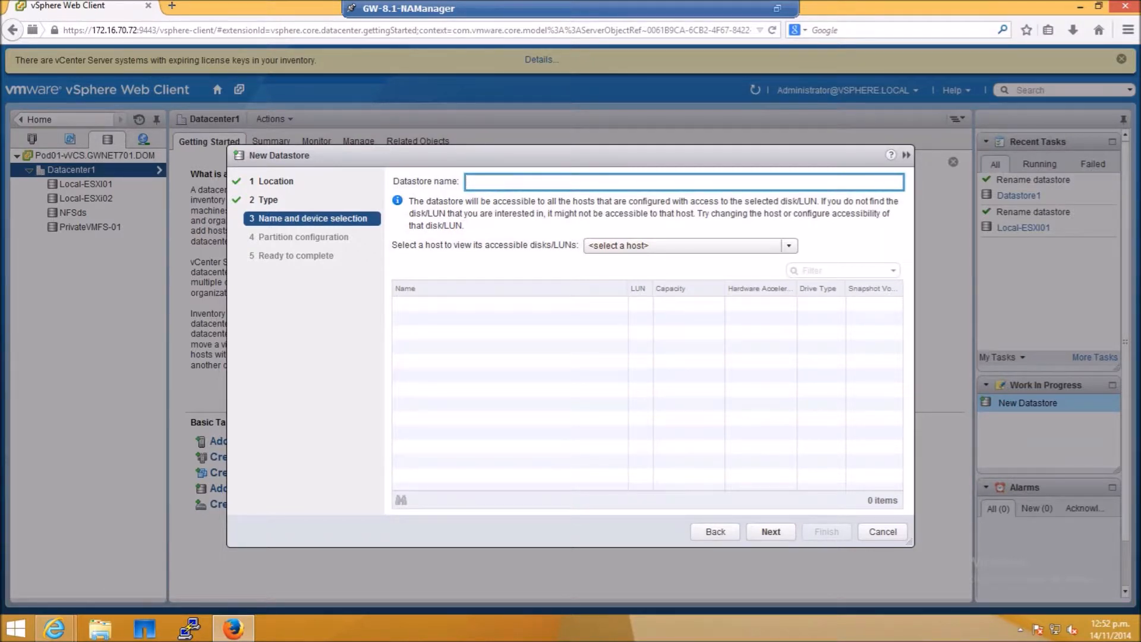
type("PrivateVMFS-02")
- Select host 172.16.70.75 and pick the 5.00 GB NETAPP iSCSI disk as the datastore device
left_click(657, 247)
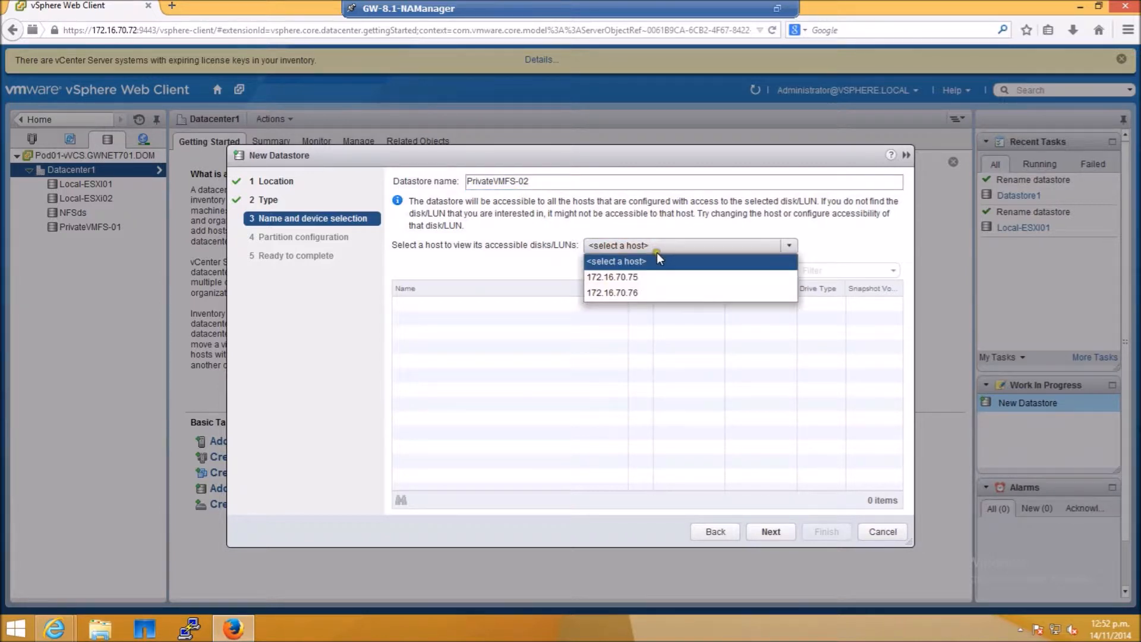
left_click(631, 276)
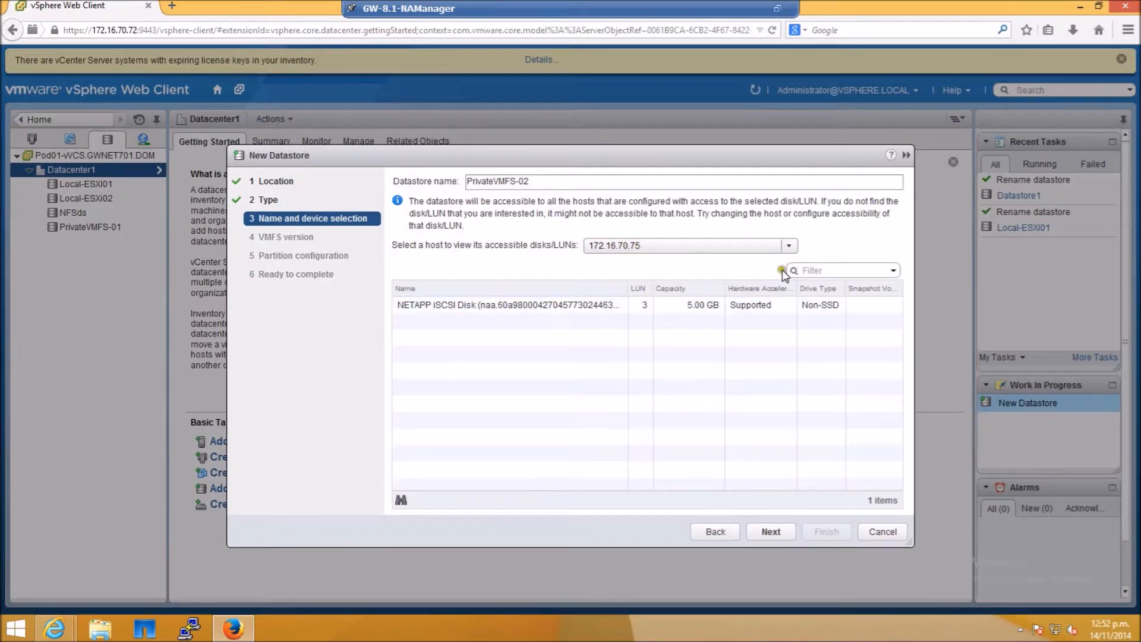
left_click(527, 309)
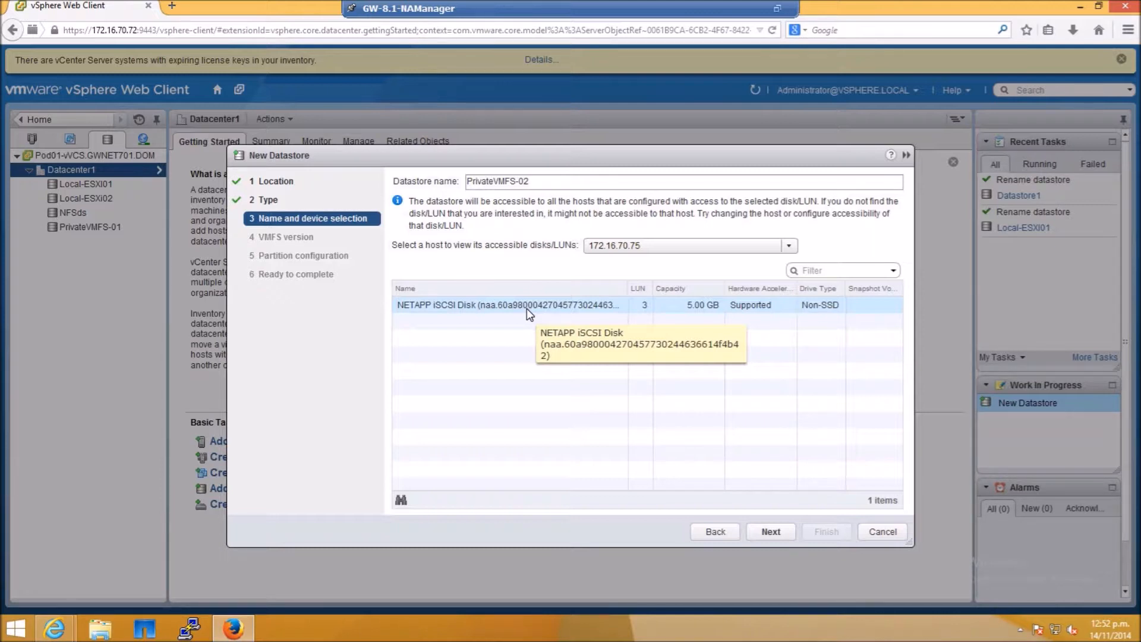
left_click(504, 307)
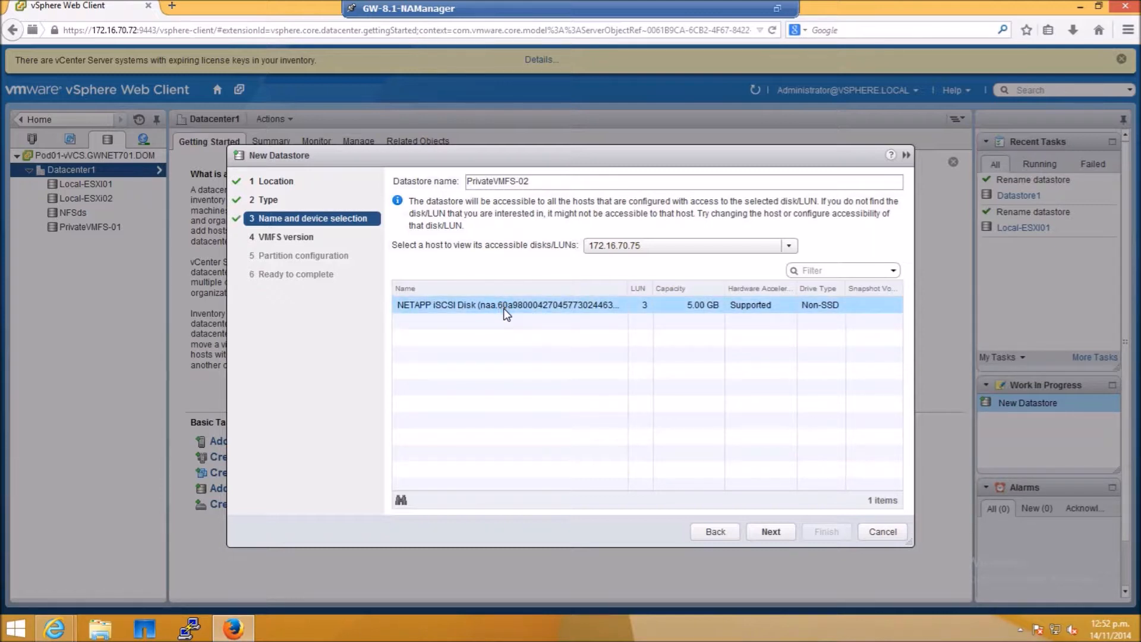
left_click(770, 535)
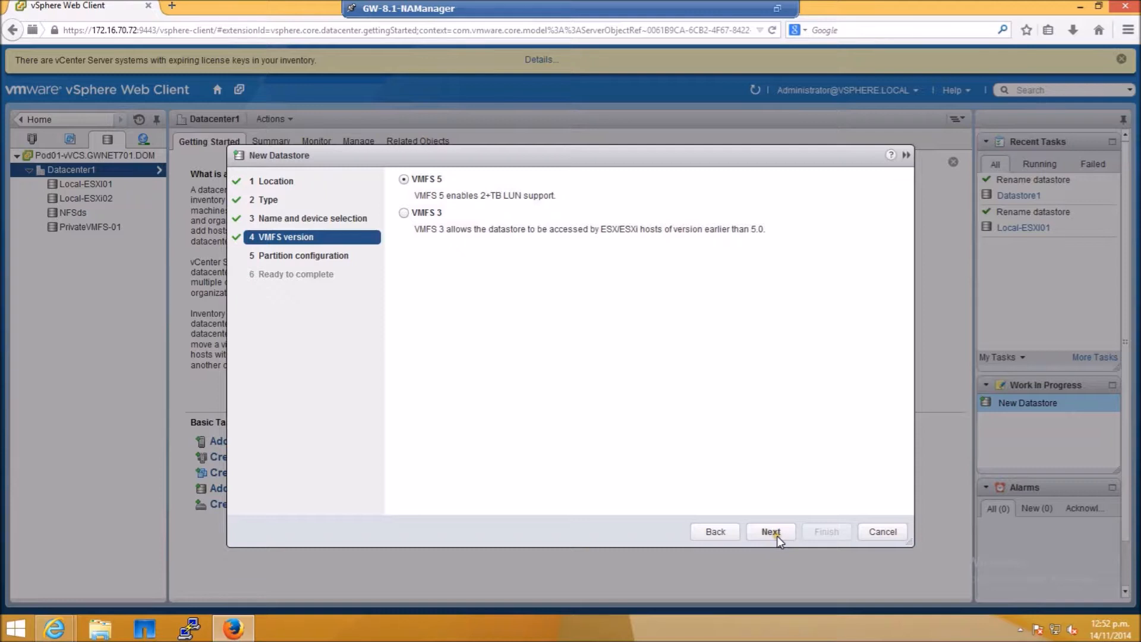
- Keep VMFS 5, set the datastore size to 3 GB, and finish the wizard
left_click(778, 536)
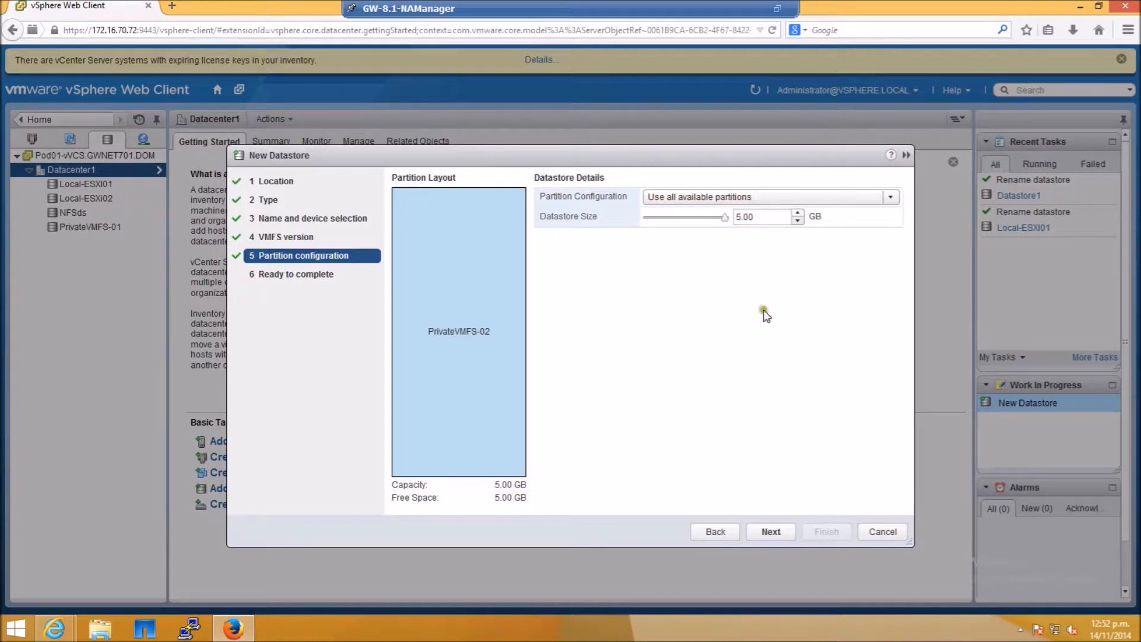
left_click(741, 217)
key("BackSpace")
type("3")
left_click(758, 533)
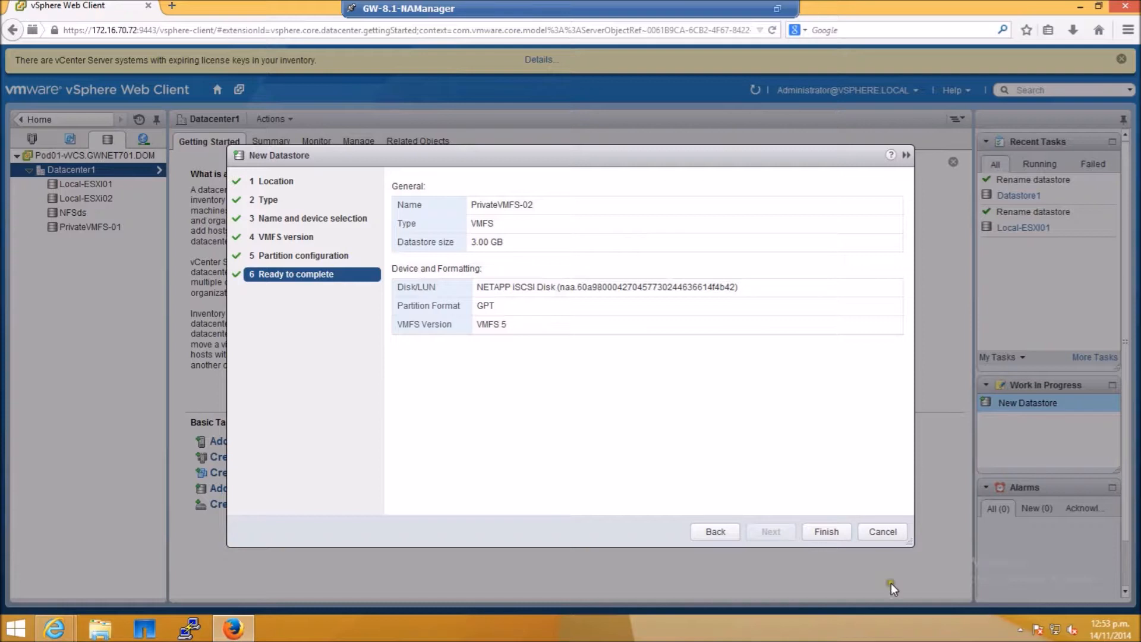
left_click(819, 531)
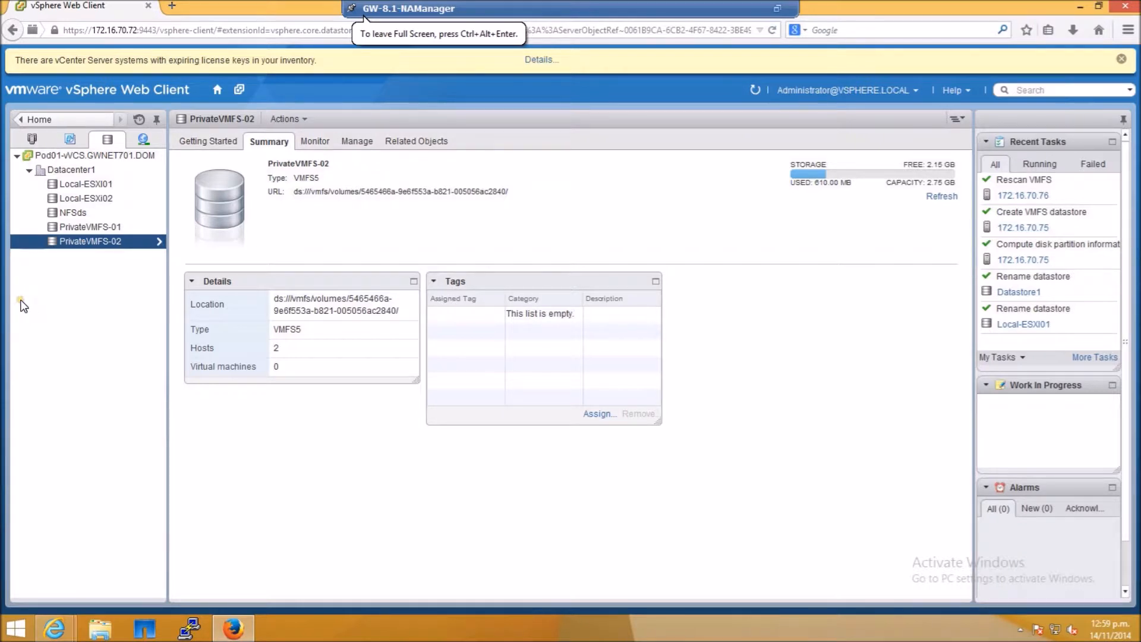
- Open Increase Datastore Capacity for PrivateVMFS-02 from its settings and select the NETAPP iSCSI disk
left_click(355, 142)
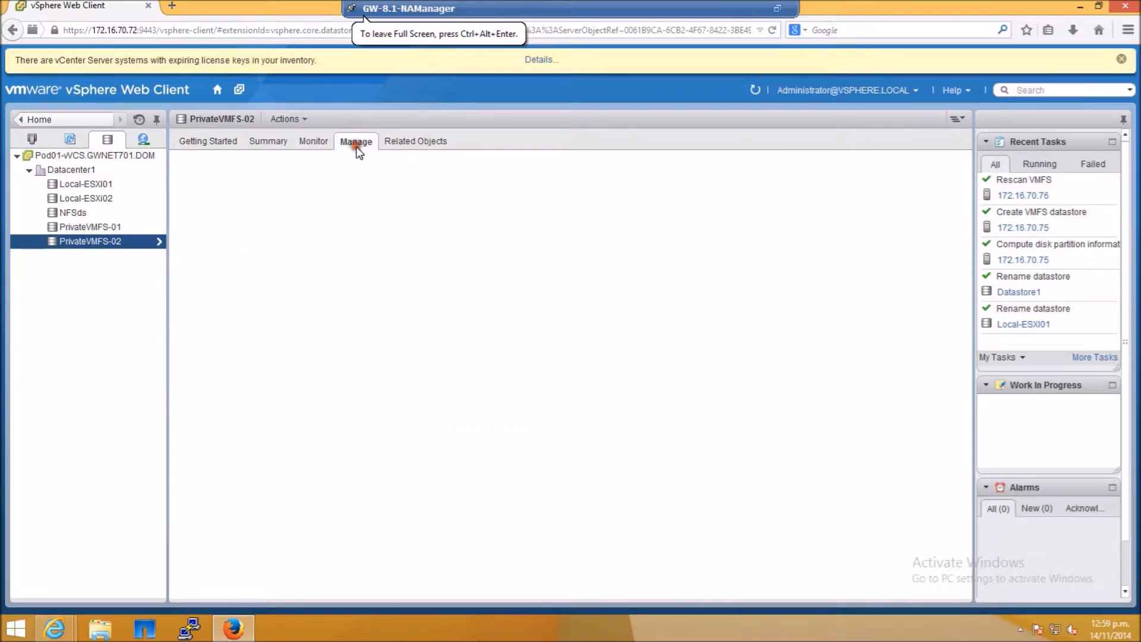
left_click(198, 171)
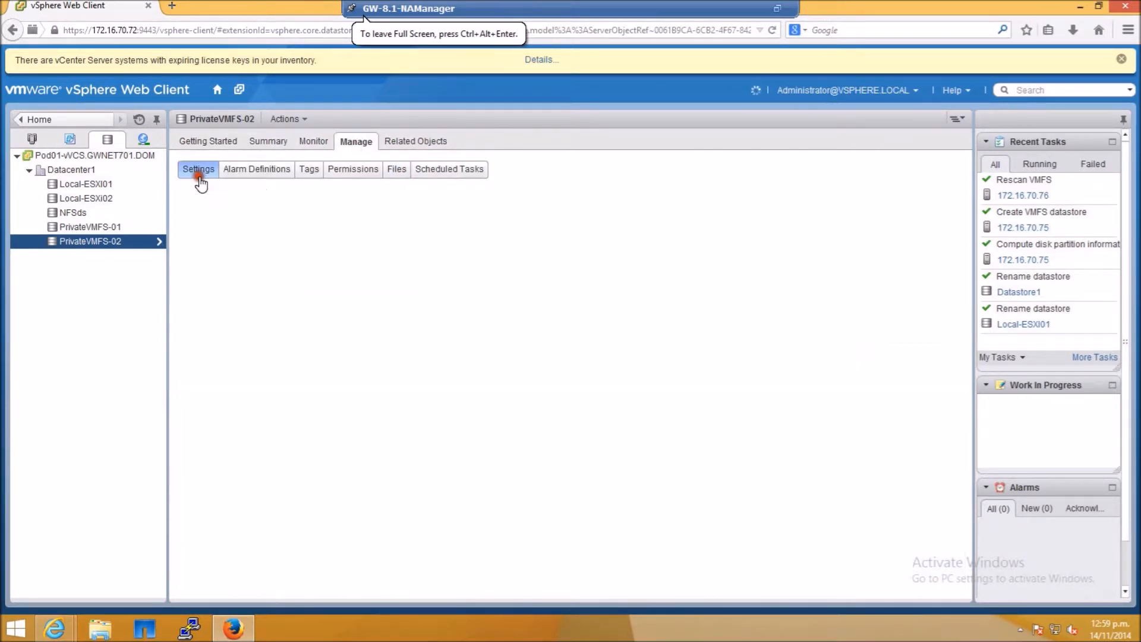
left_click(220, 217)
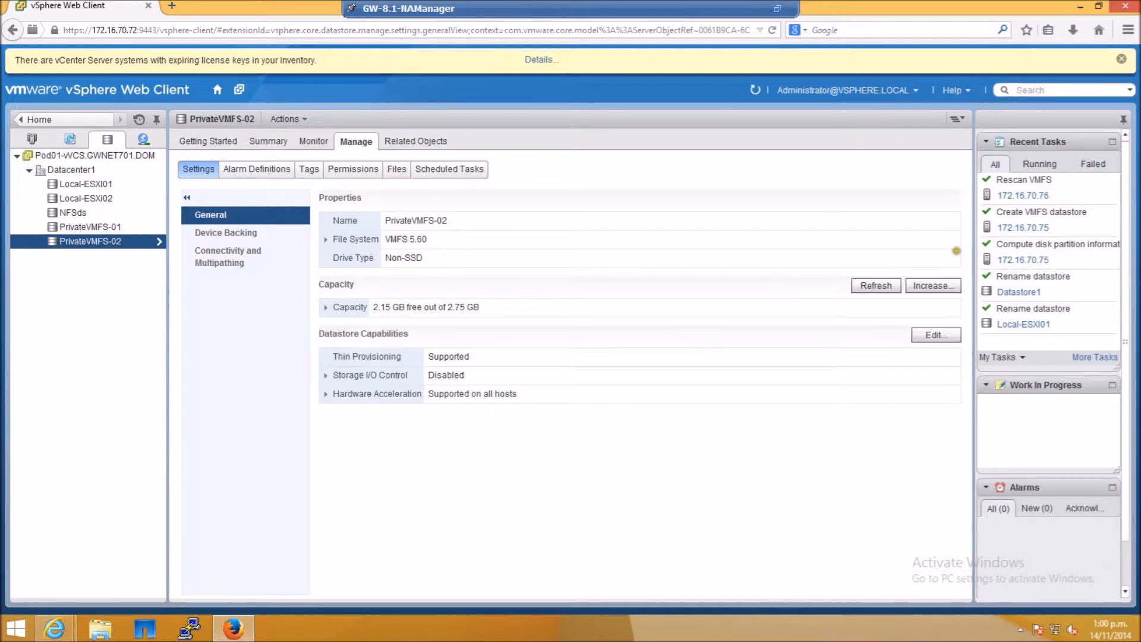
left_click(931, 286)
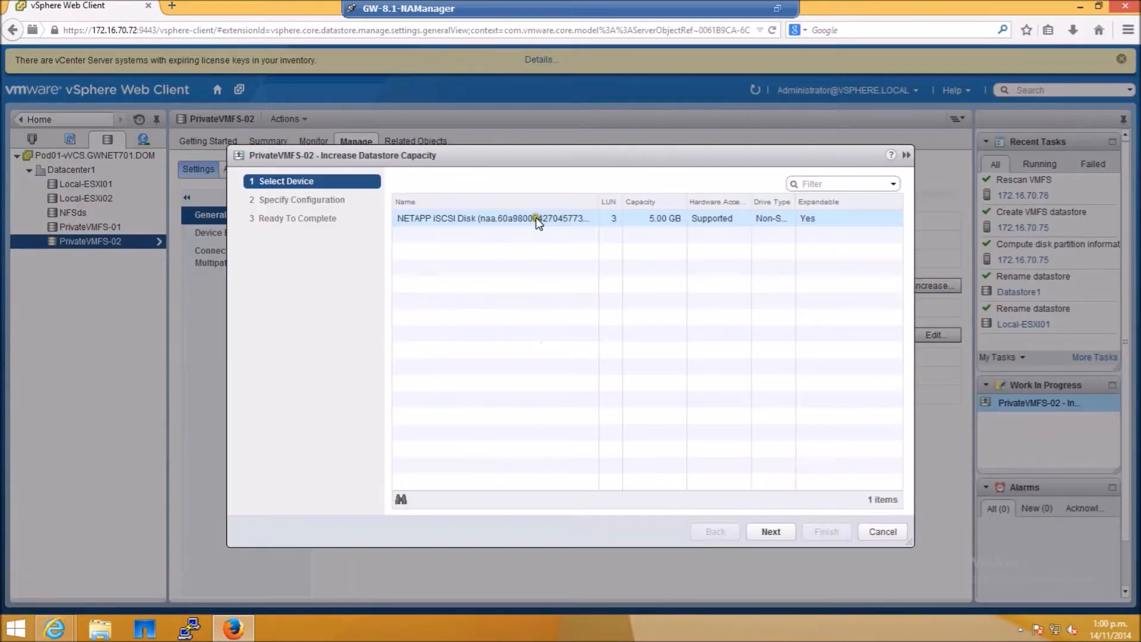
left_click(535, 218)
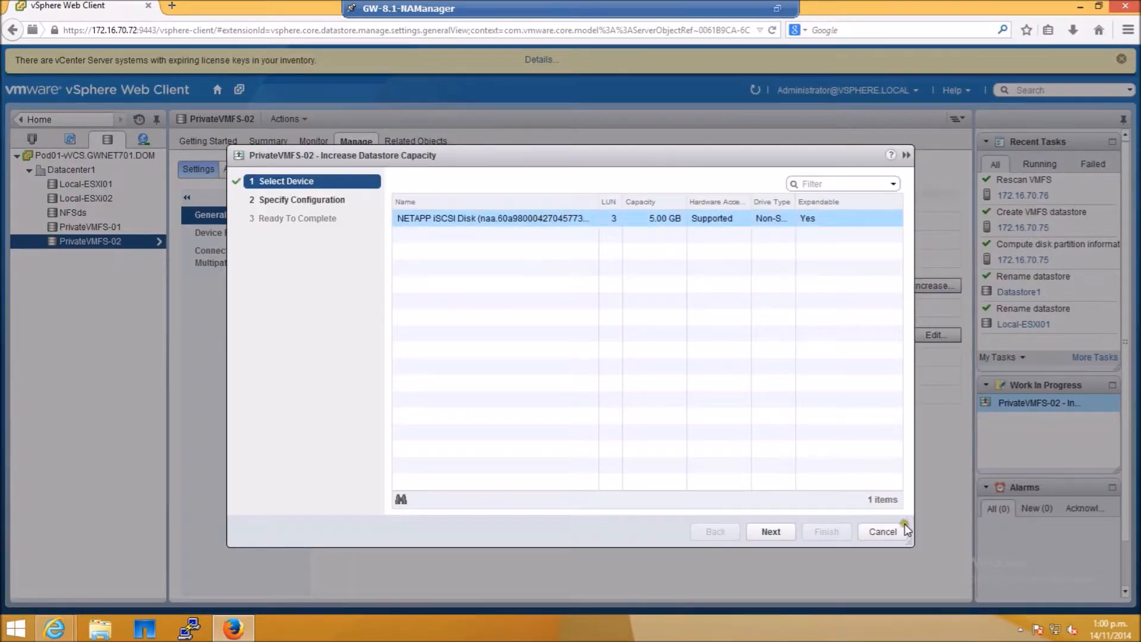
left_click(772, 528)
- Choose to expand the datastore into the 2.00 GB free space and finish the wizard
left_click(803, 197)
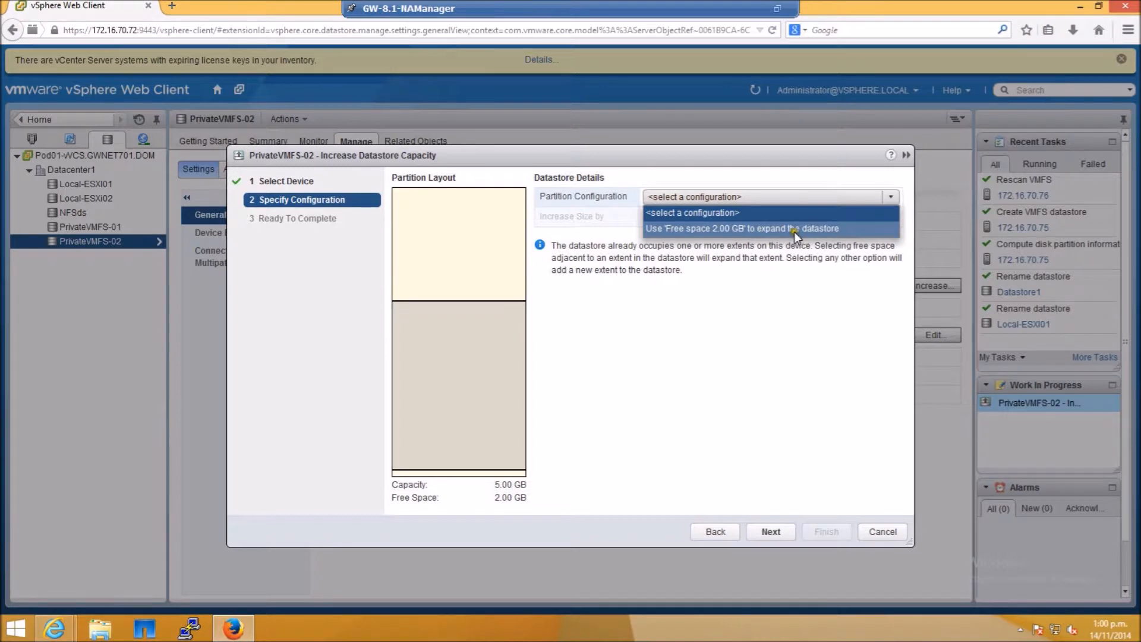
left_click(793, 230)
left_click(708, 532)
left_click(820, 531)
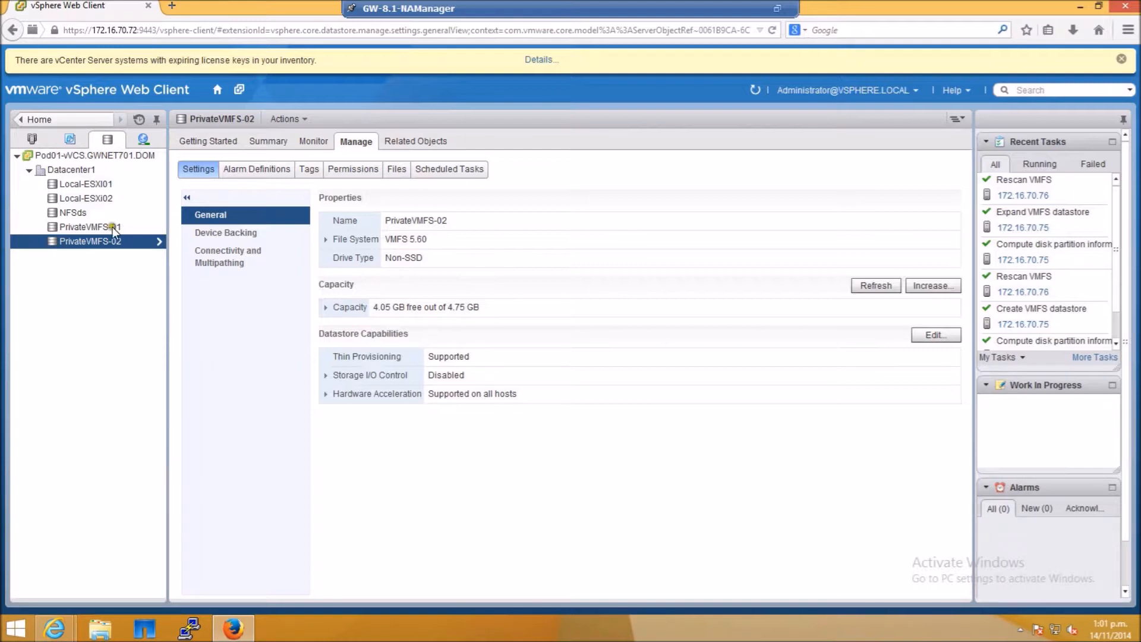
- Delete the PrivateVMFS-02 datastore and confirm the deletion
right_click(97, 242)
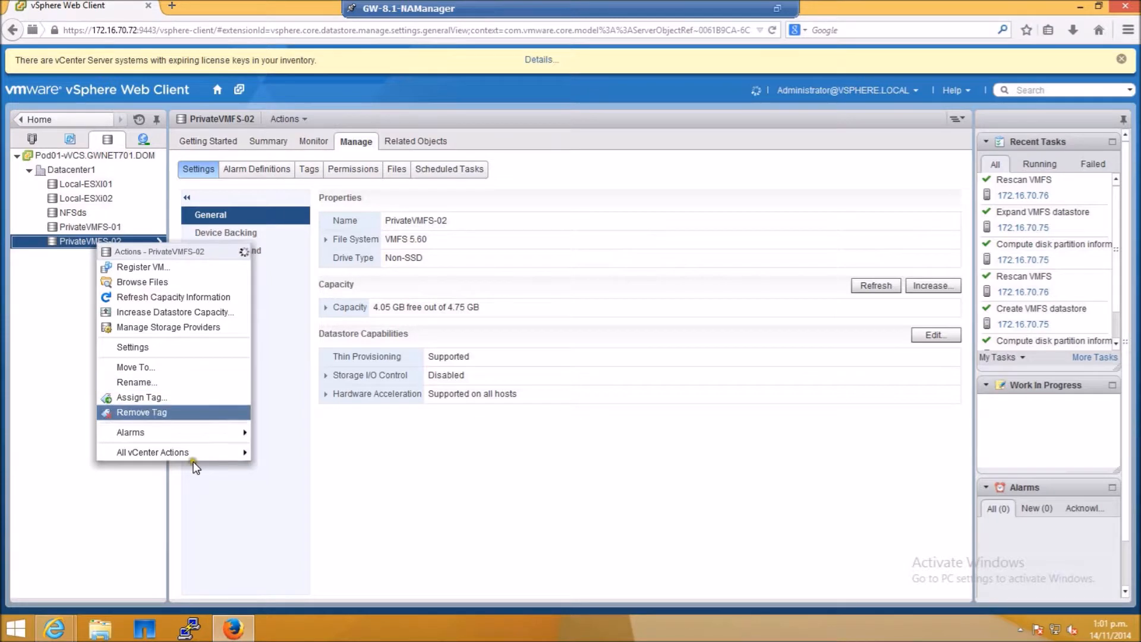
mouse_move(185, 457)
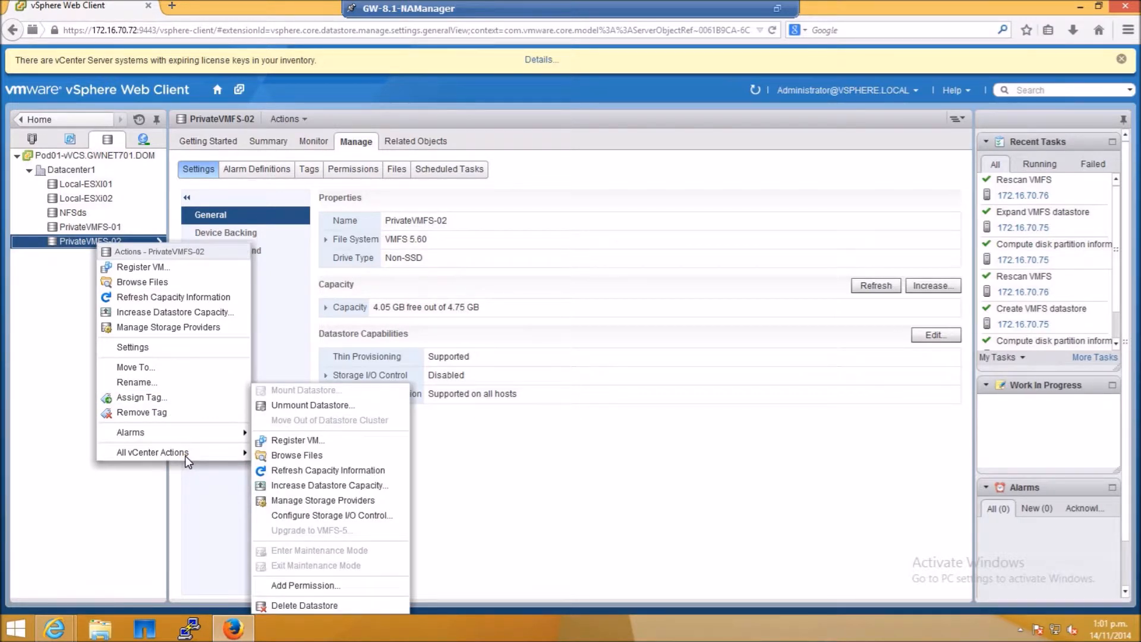
left_click(301, 603)
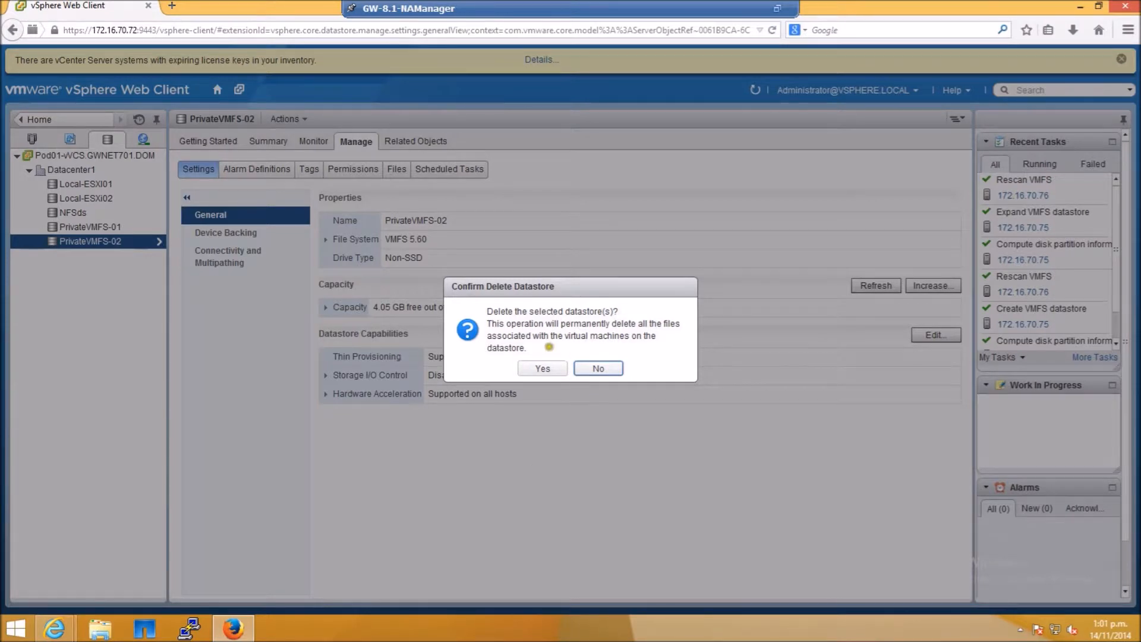
left_click(542, 369)
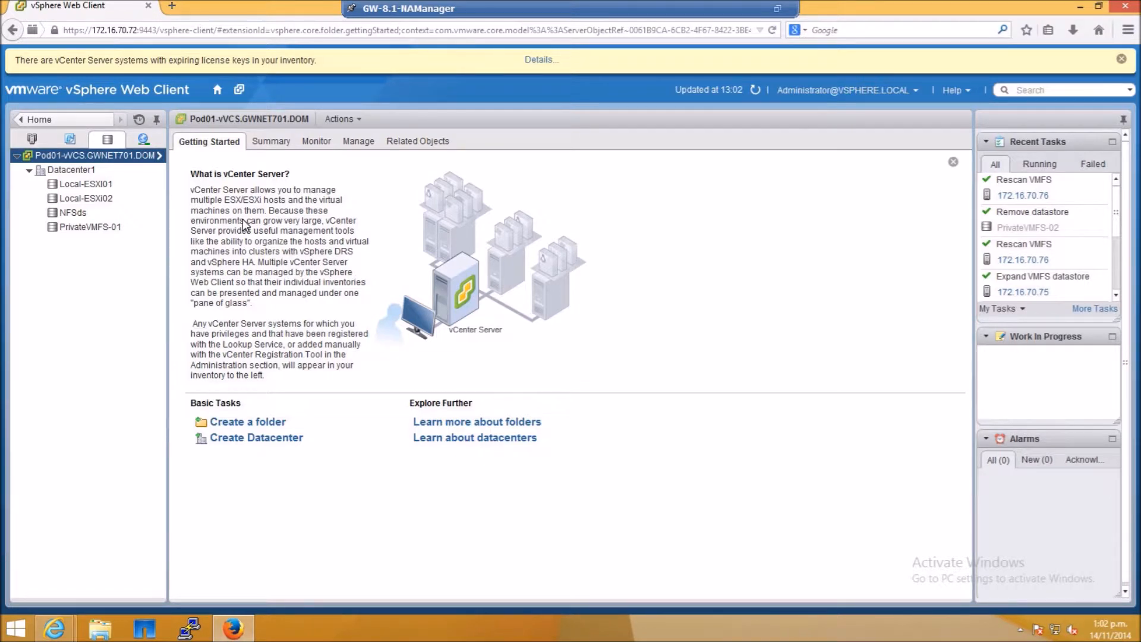
- Increase PrivateVMFS-01 onto the NETAPP iSCSI disk using all available partitions, 5.00 GB, and finish
left_click(96, 229)
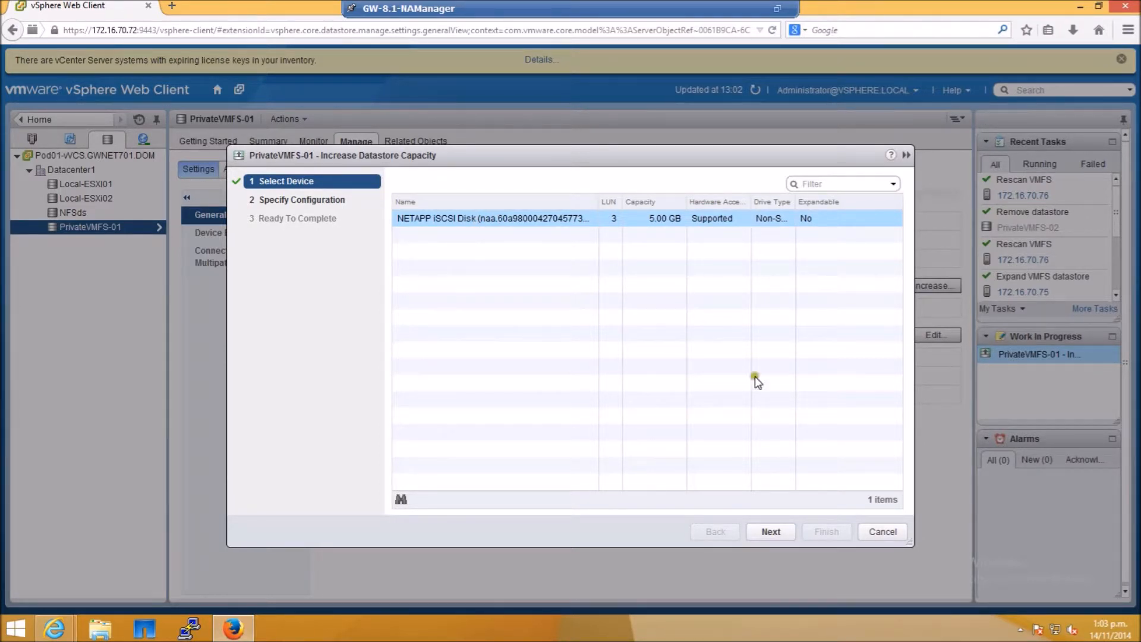
left_click(757, 526)
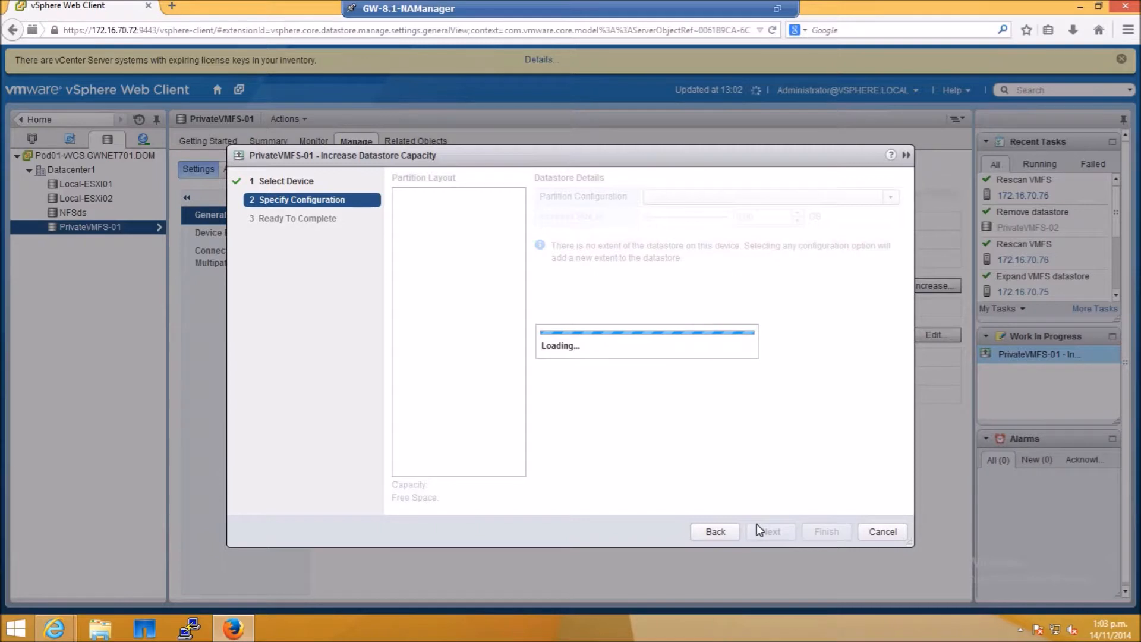
left_click(726, 202)
left_click(707, 227)
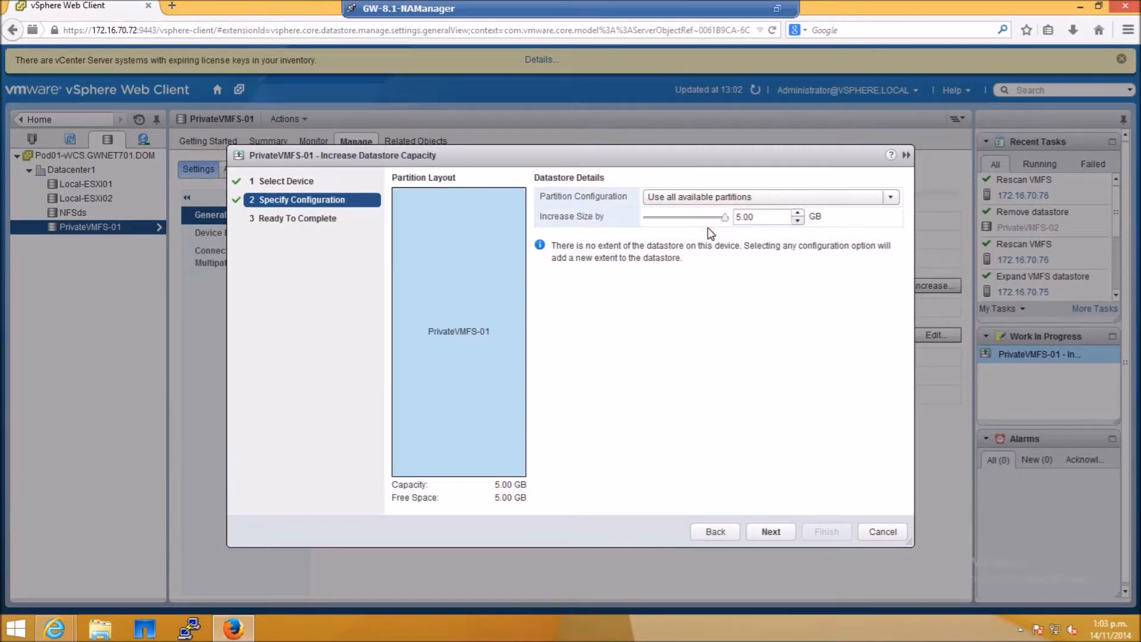
left_click(820, 535)
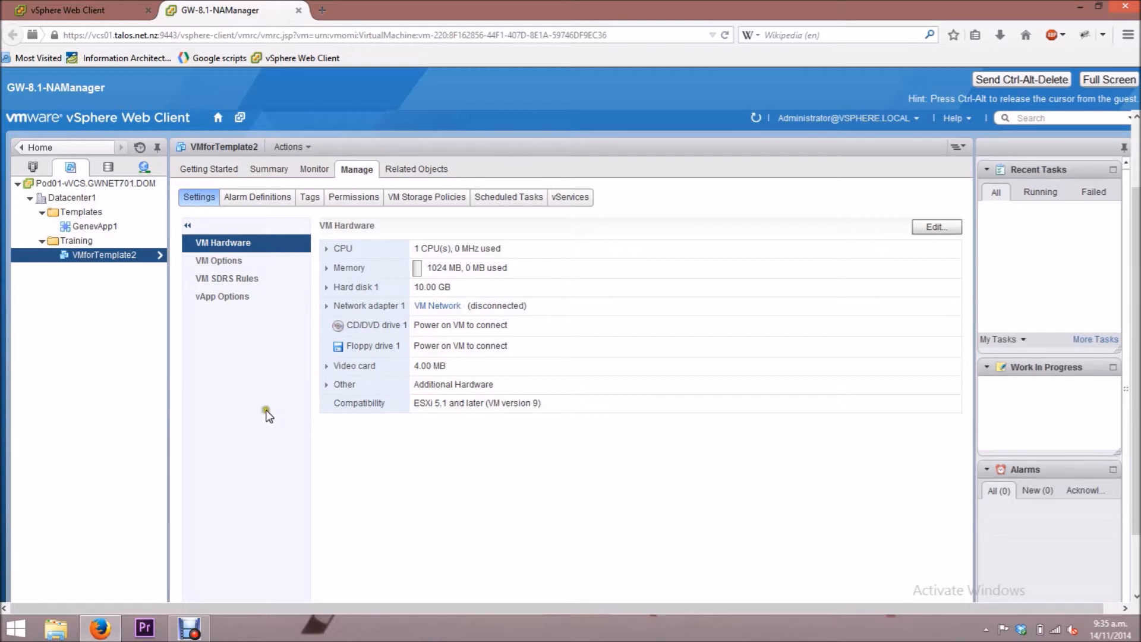
- Clone VMforTemplate2 to a template named Template1, placed in the Templates folder
left_click(89, 255)
right_click(110, 254)
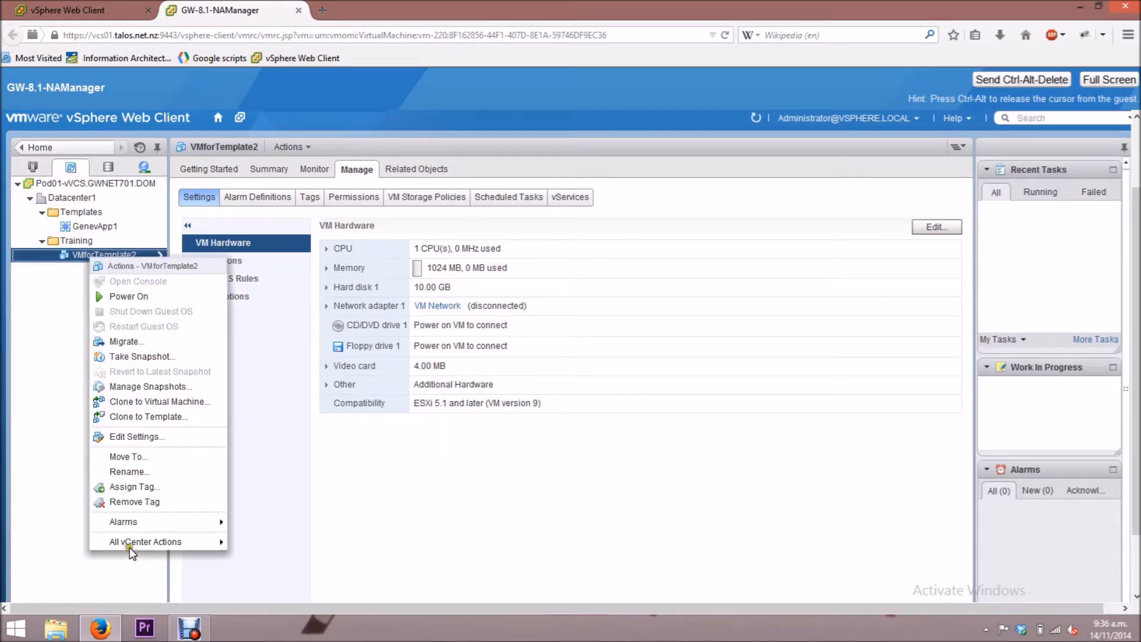
mouse_move(125, 542)
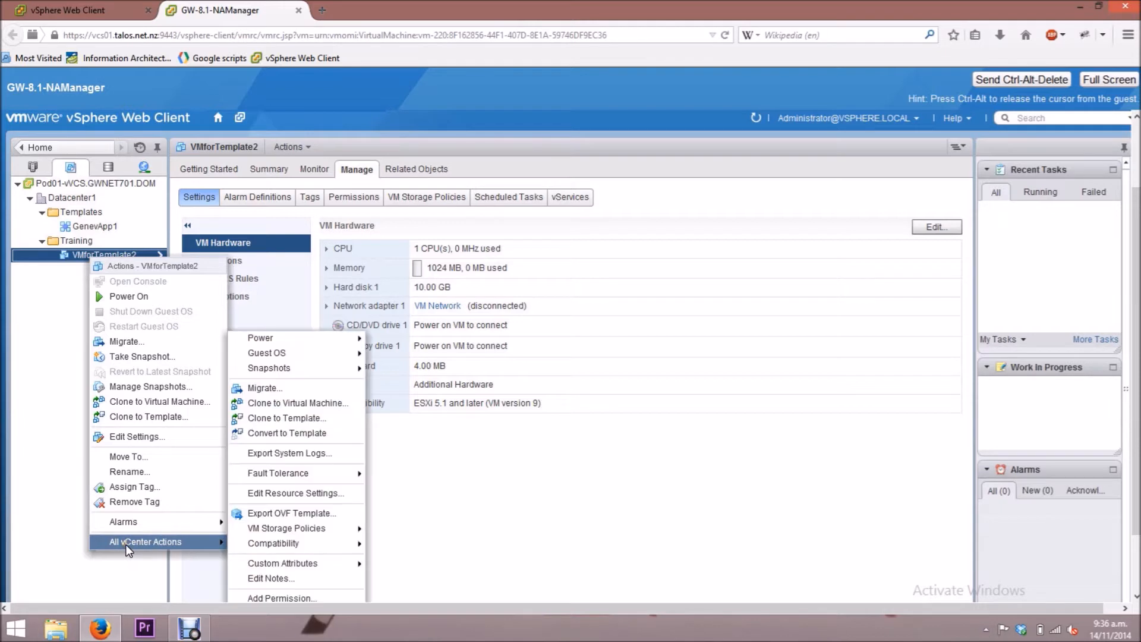
left_click(307, 419)
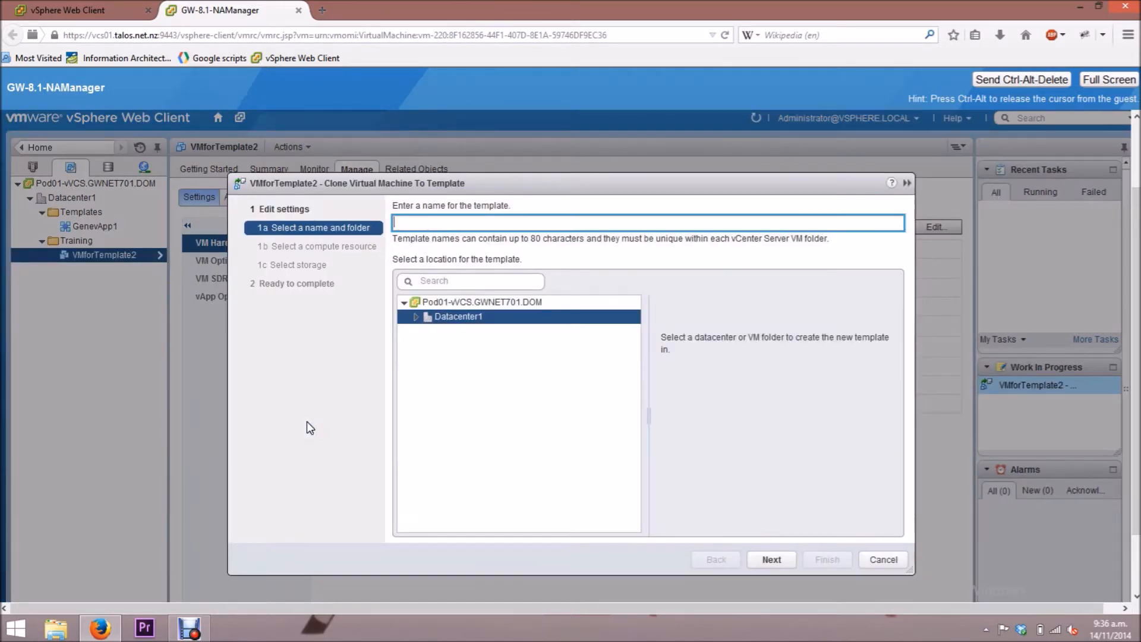
left_click(489, 221)
type("Template1")
left_click(416, 316)
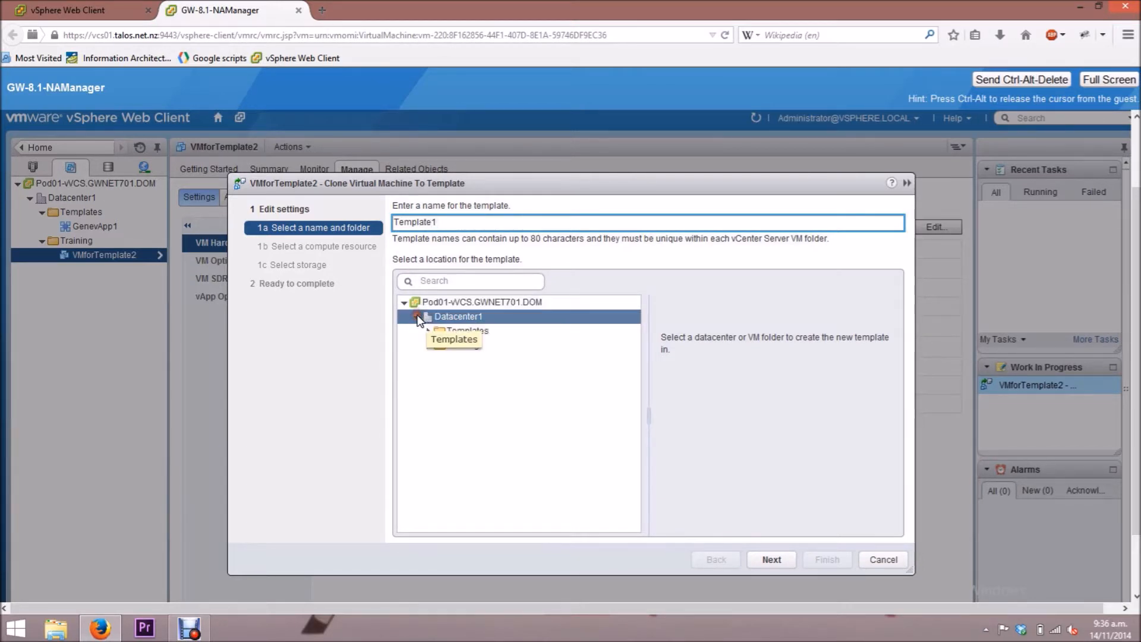
left_click(447, 333)
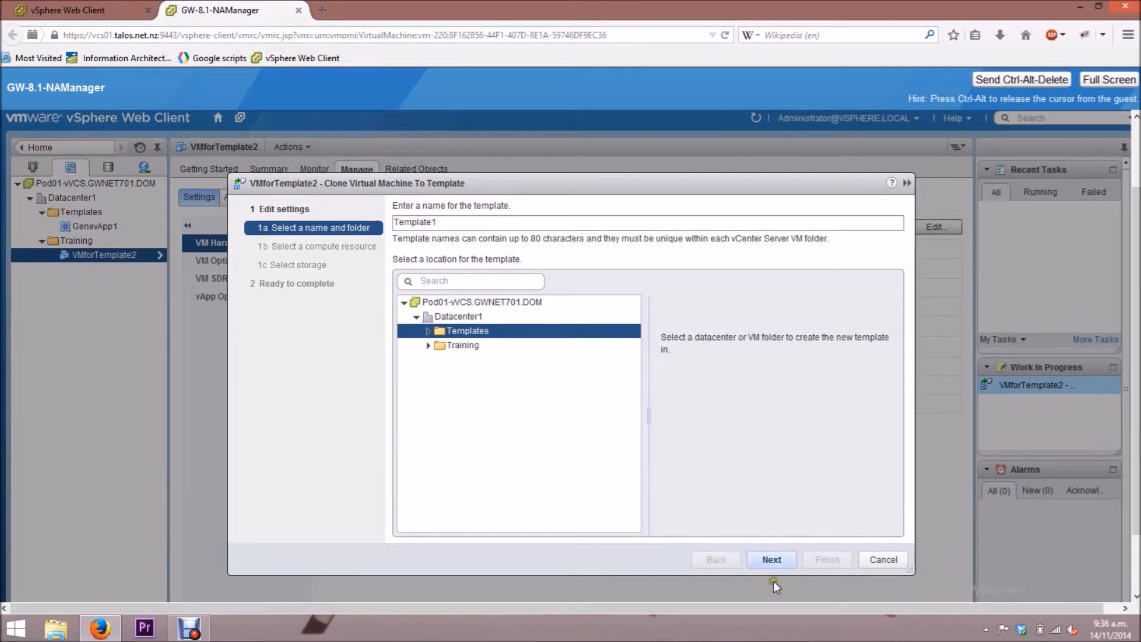
left_click(789, 560)
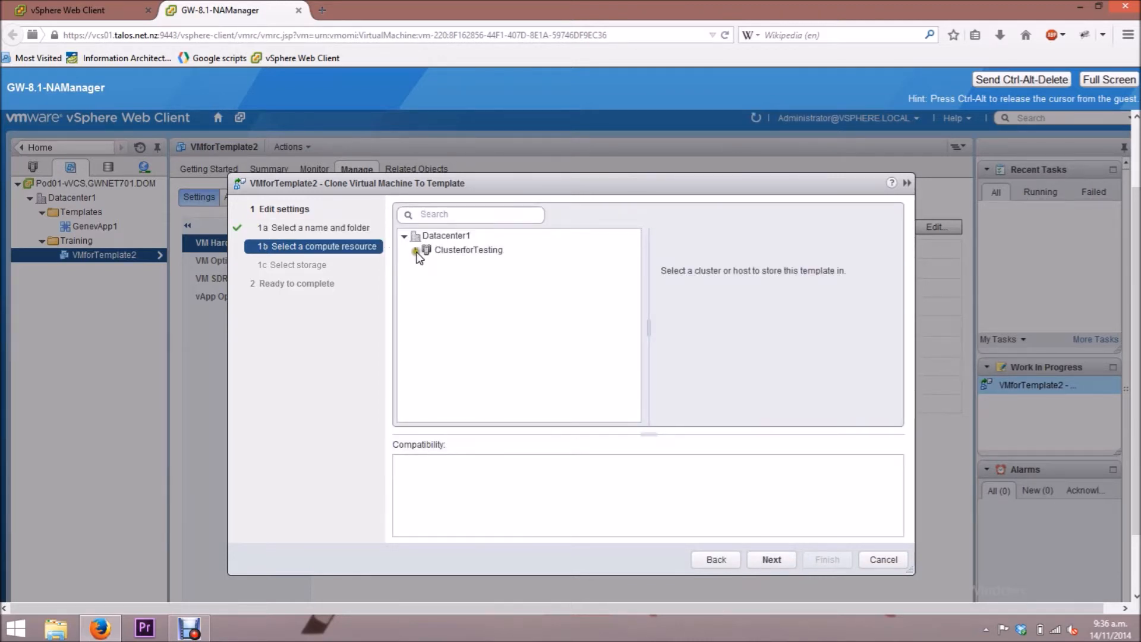
- Pick host 172.16.70.75 in ClusterforTesting as the template's compute resource
left_click(415, 250)
left_click(456, 264)
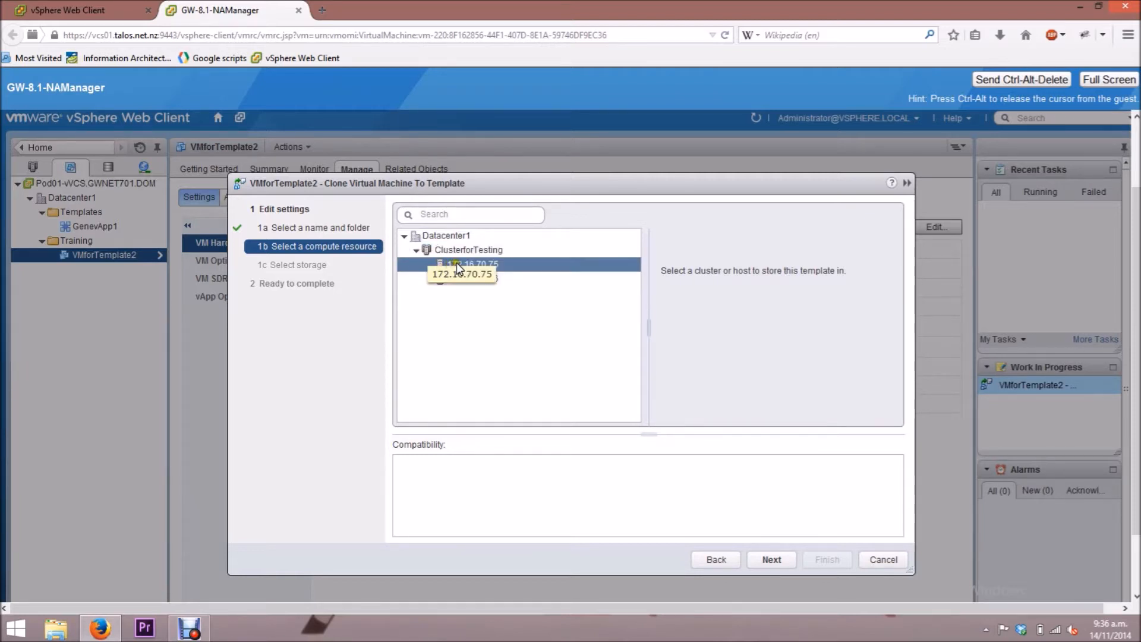
left_click(774, 555)
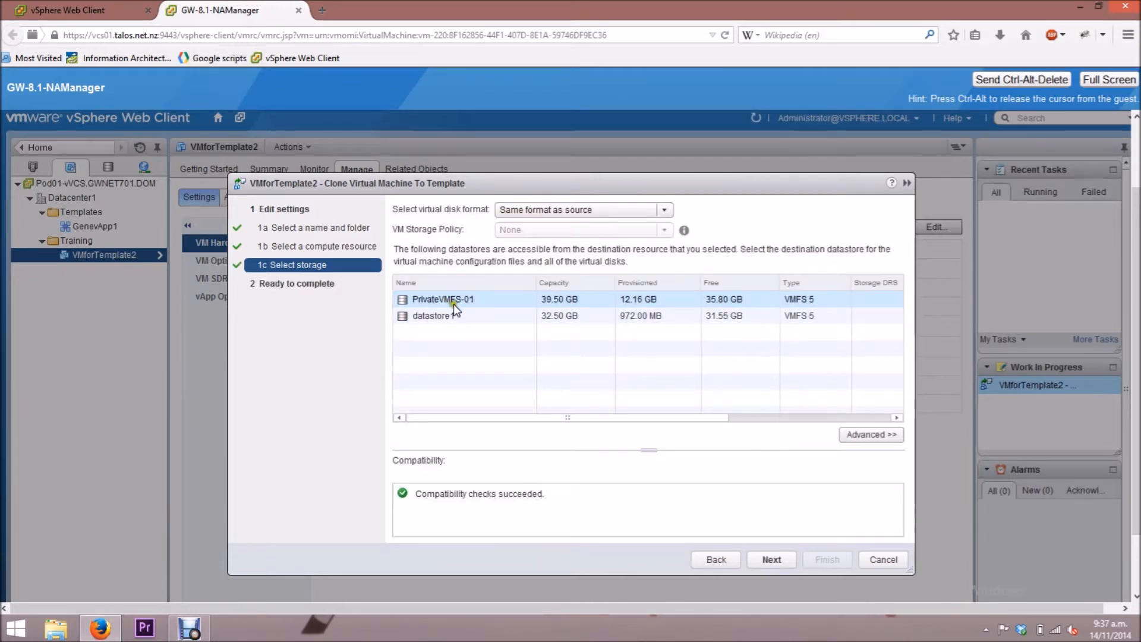
- Store the template on PrivateVMFS-01 and finish the clone wizard
left_click(501, 298)
left_click(755, 558)
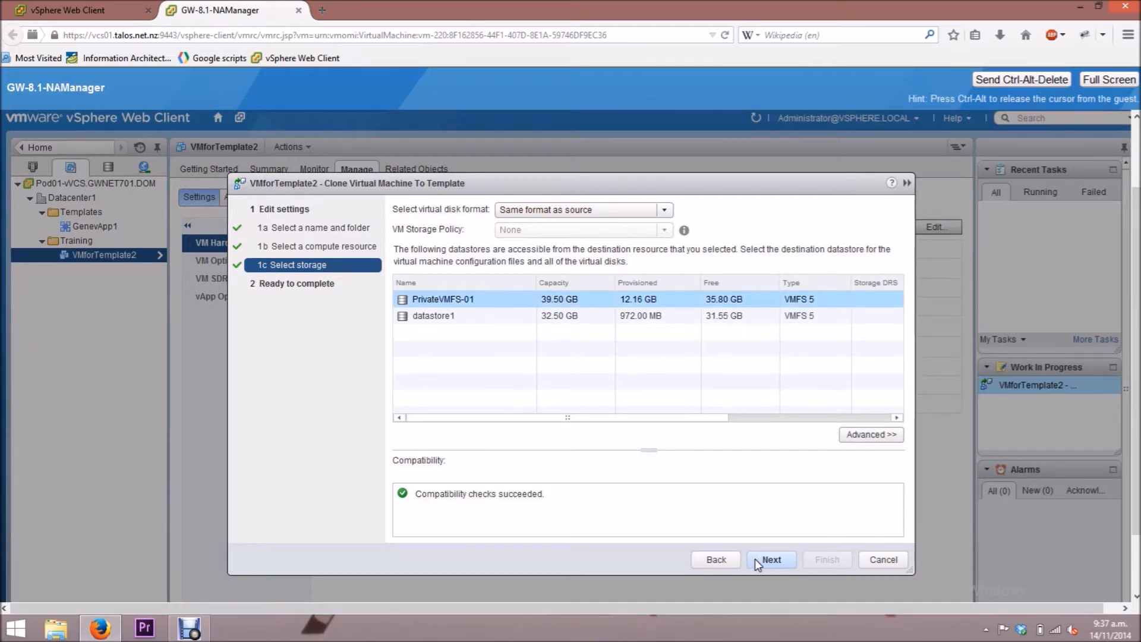
left_click(754, 558)
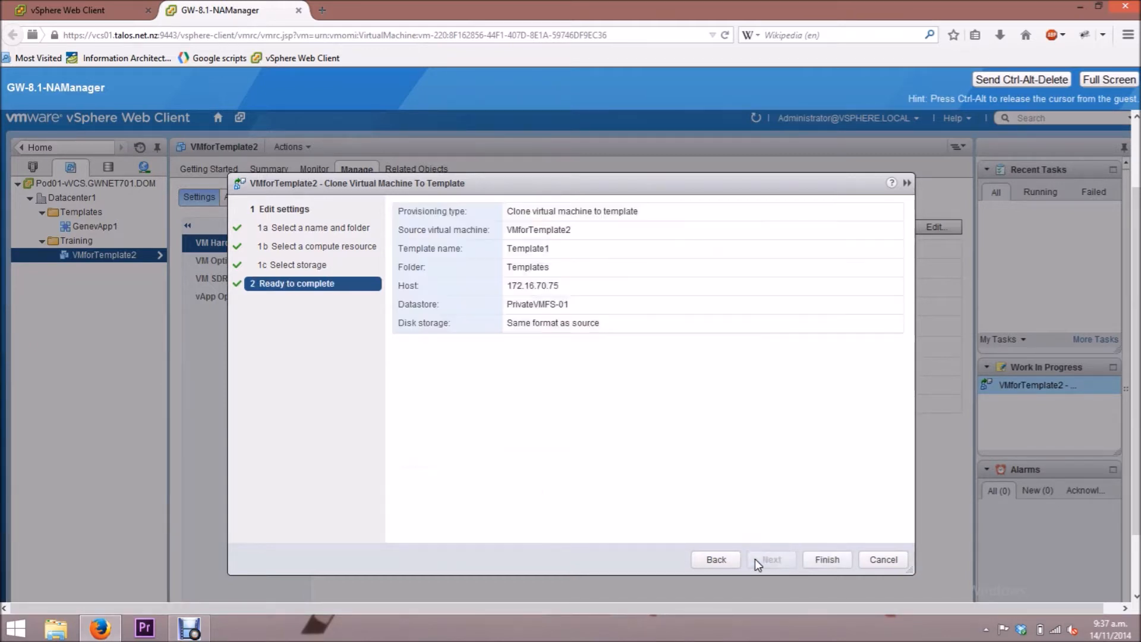
left_click(811, 559)
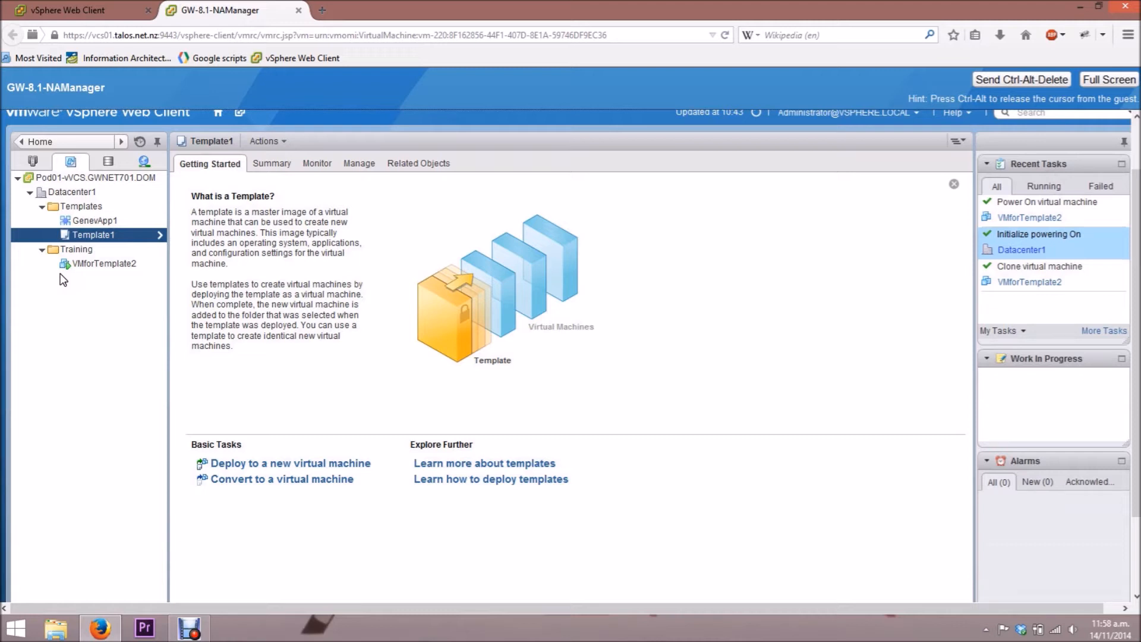
- Deploy a VM from Template1 named Deployedtemplate1 into the Training folder
right_click(92, 237)
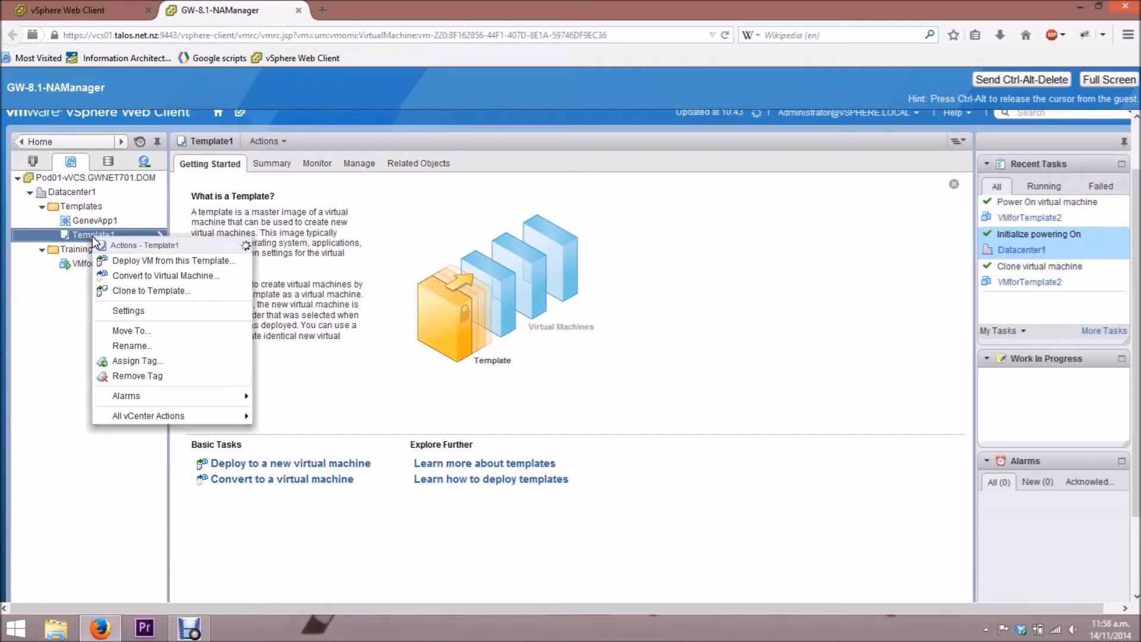
left_click(138, 262)
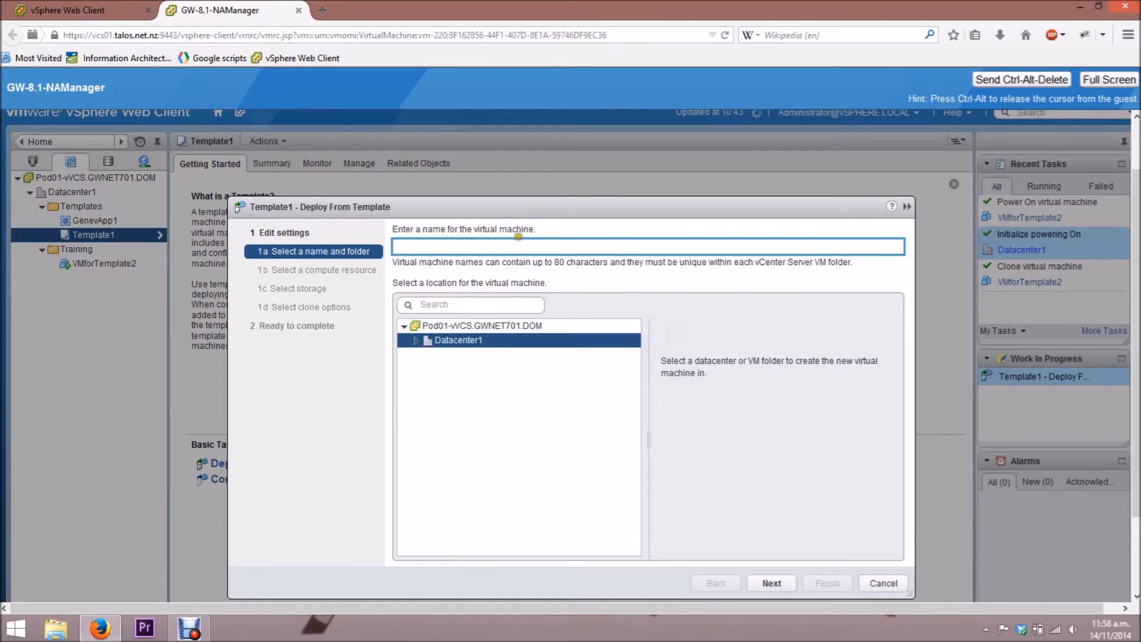
left_click(502, 250)
type("Deployedtemplate1")
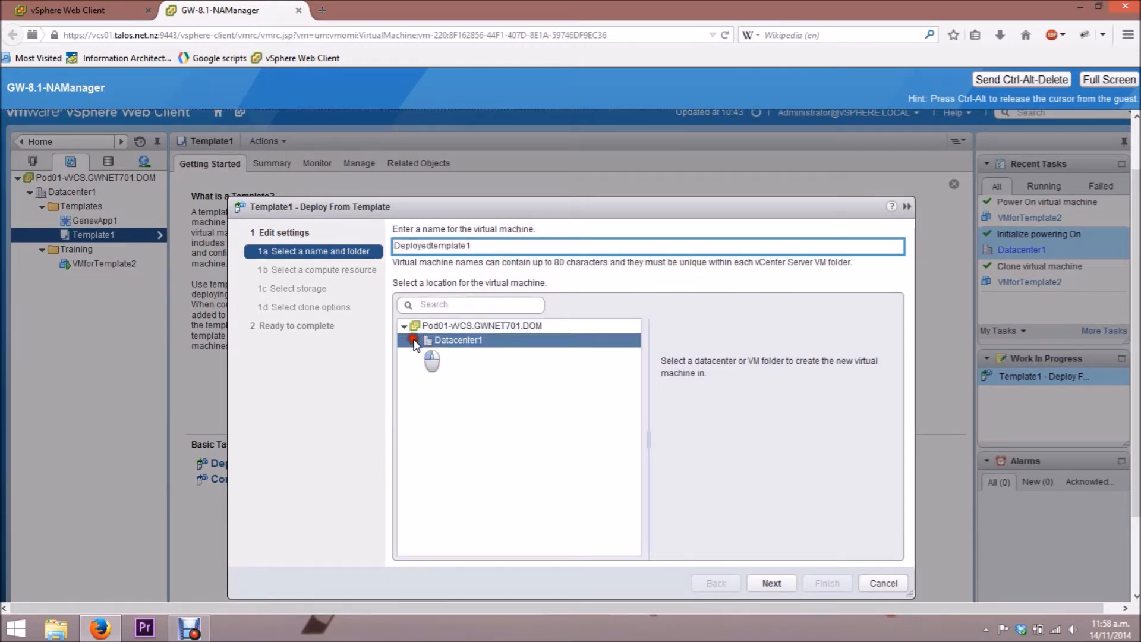
left_click(416, 340)
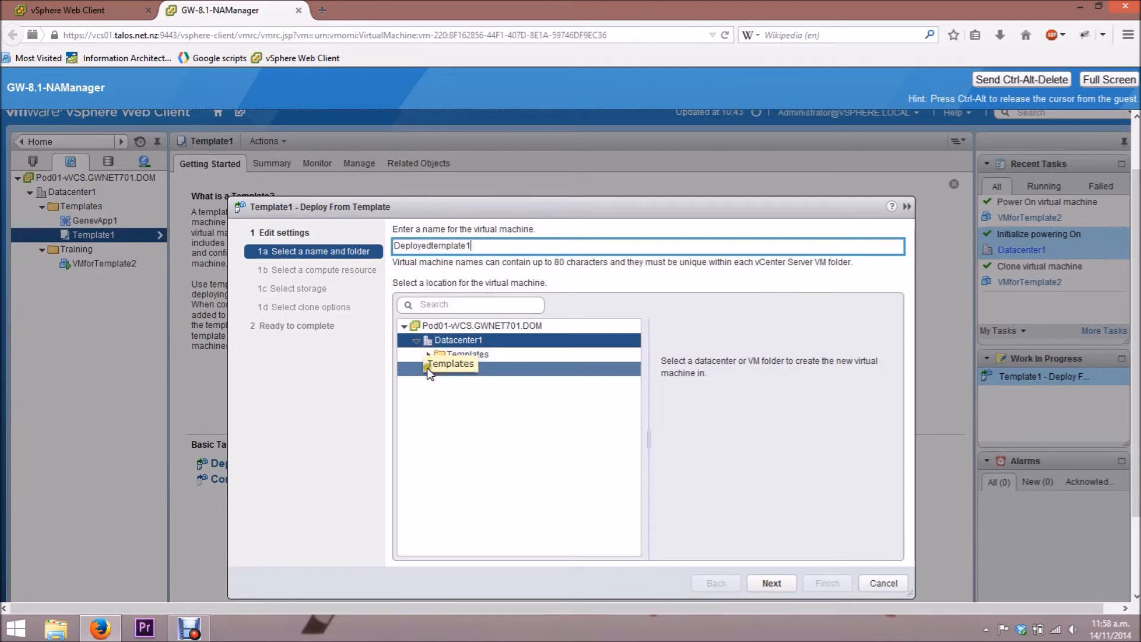
left_click(467, 369)
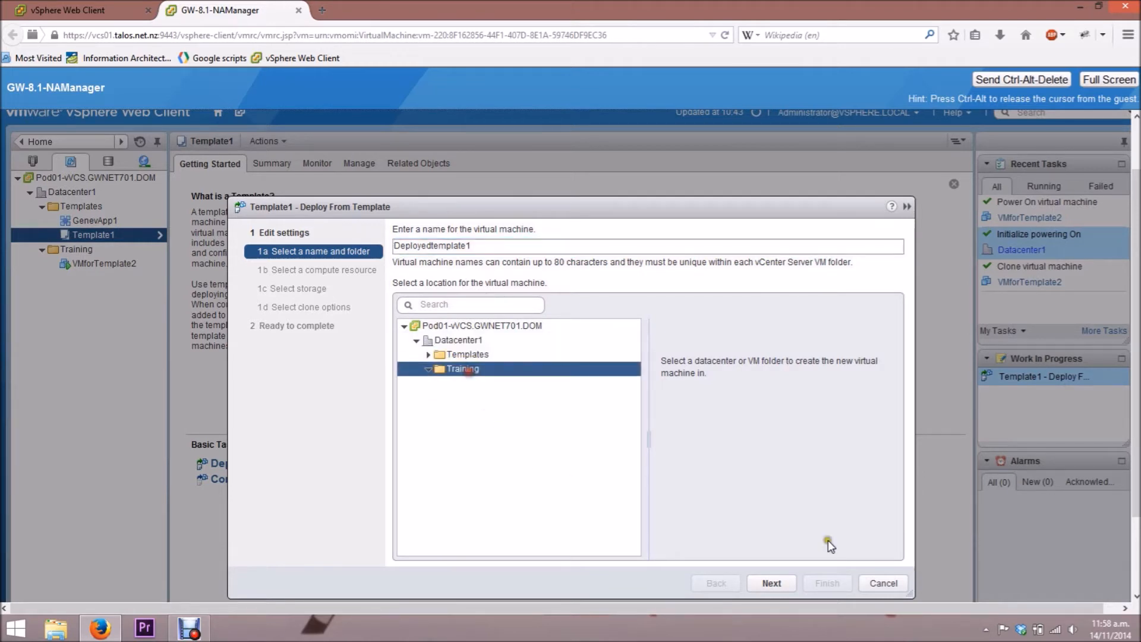
left_click(789, 582)
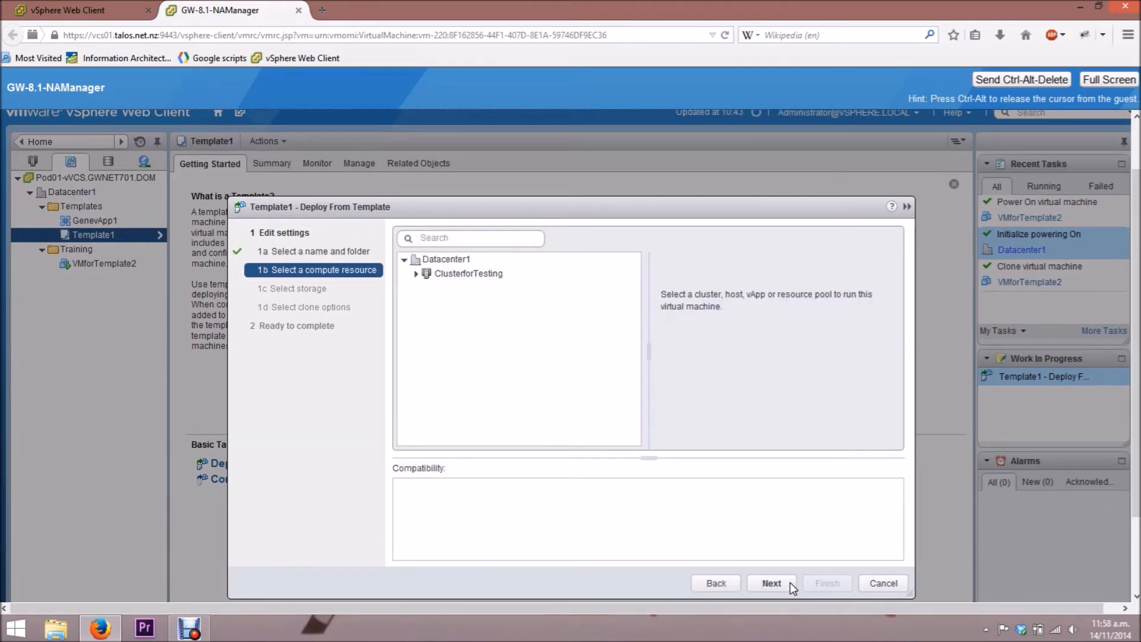
- Run the deployed VM on host 172.16.70.76 and keep PrivateVMFS-01 as its storage
left_click(419, 272)
left_click(461, 315)
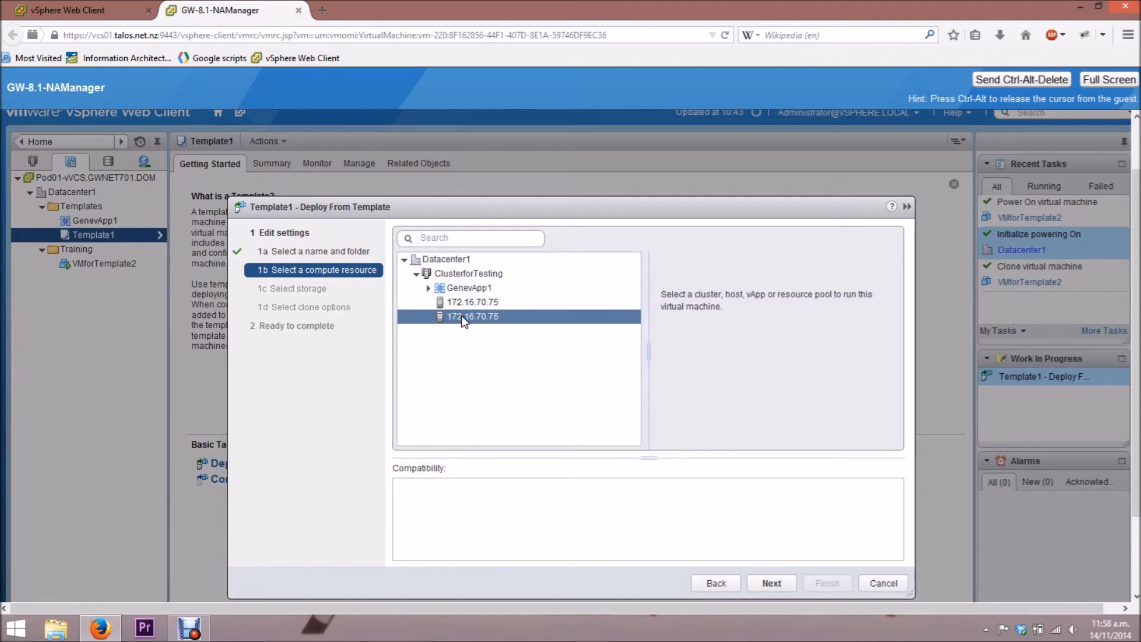
left_click(771, 582)
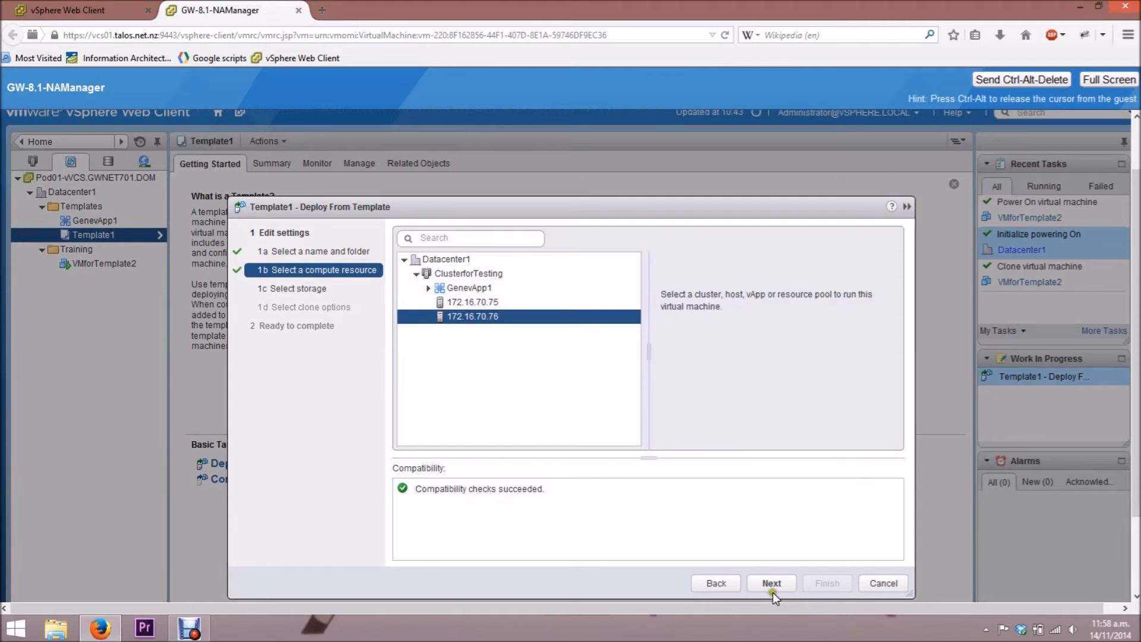
left_click(772, 583)
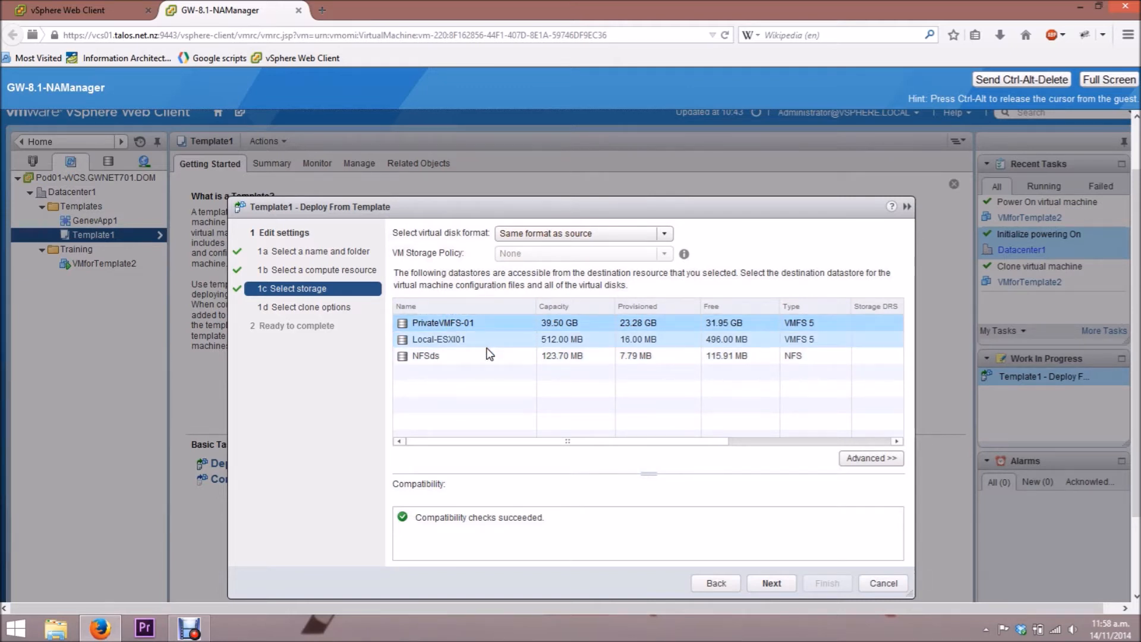
left_click(768, 587)
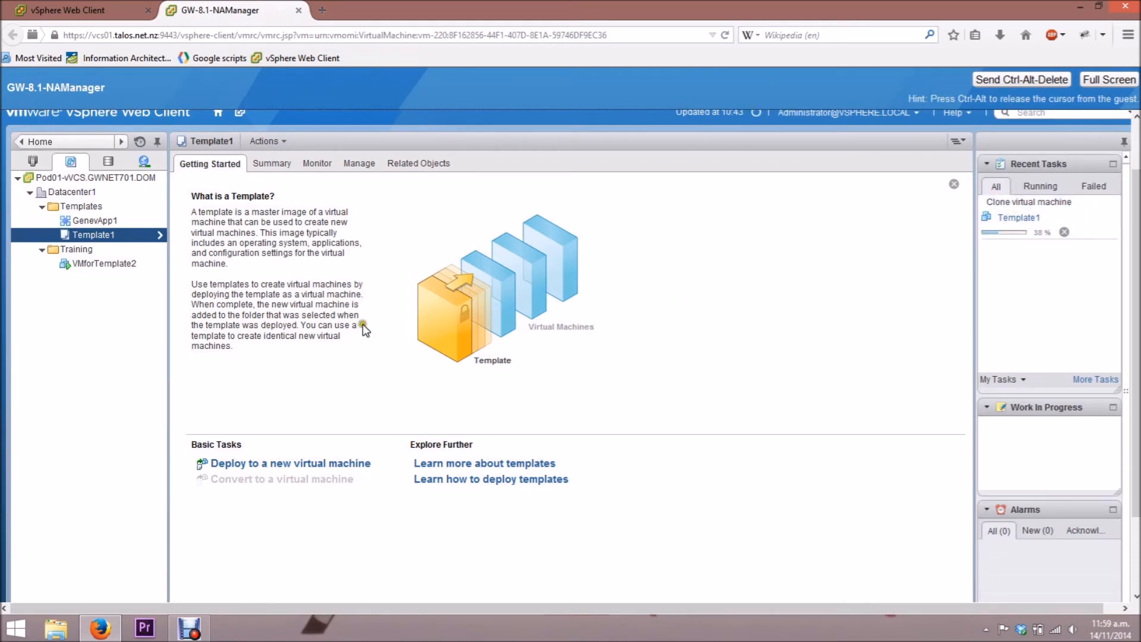
- Clone VMforTemplate2 to a new virtual machine named ClonePowerOn, placed in the Training folder
left_click(104, 264)
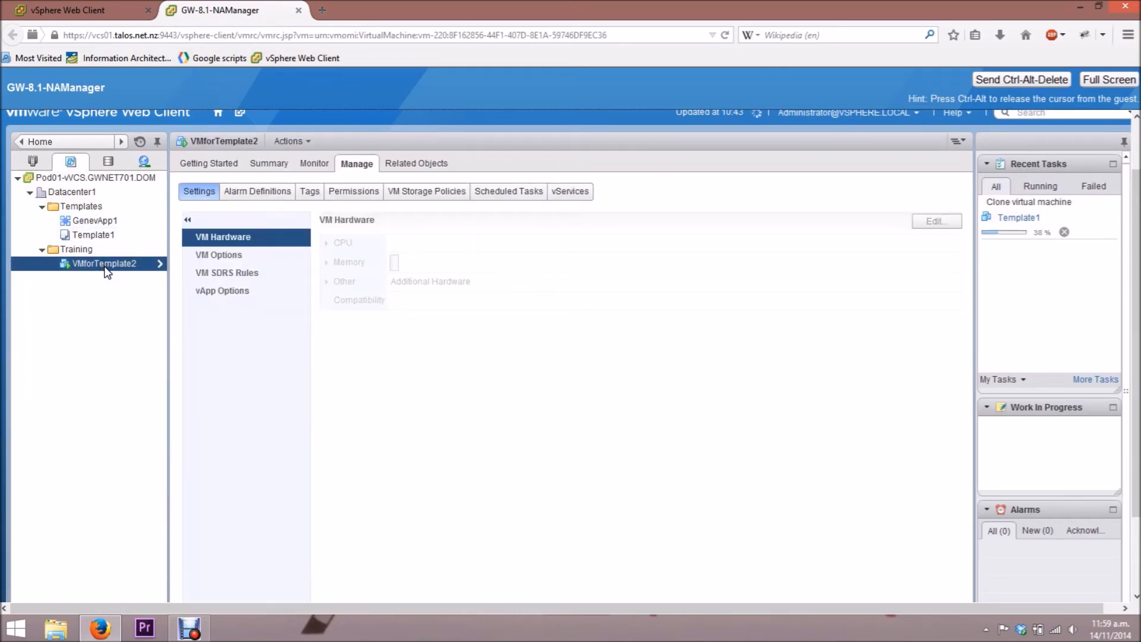
right_click(105, 265)
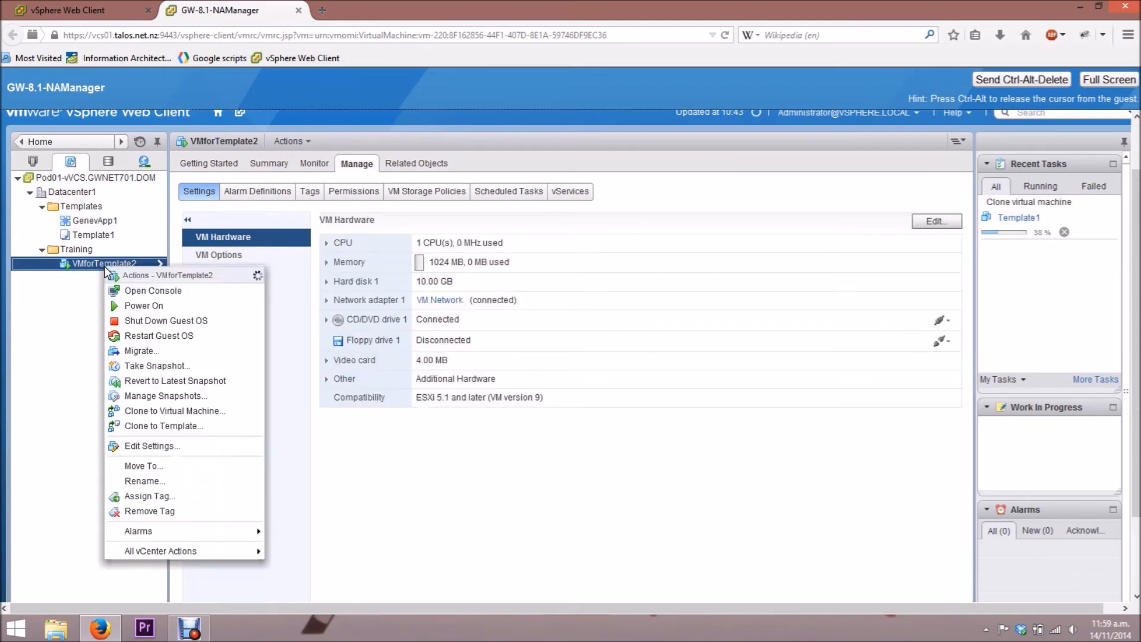
left_click(141, 411)
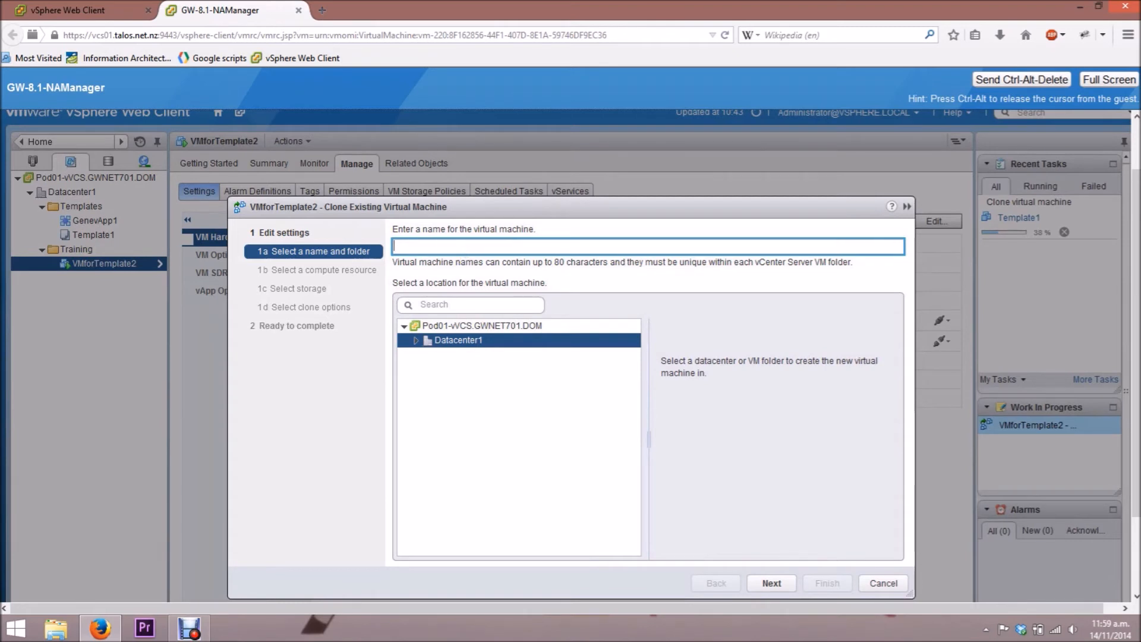
type("ClonePowerOne")
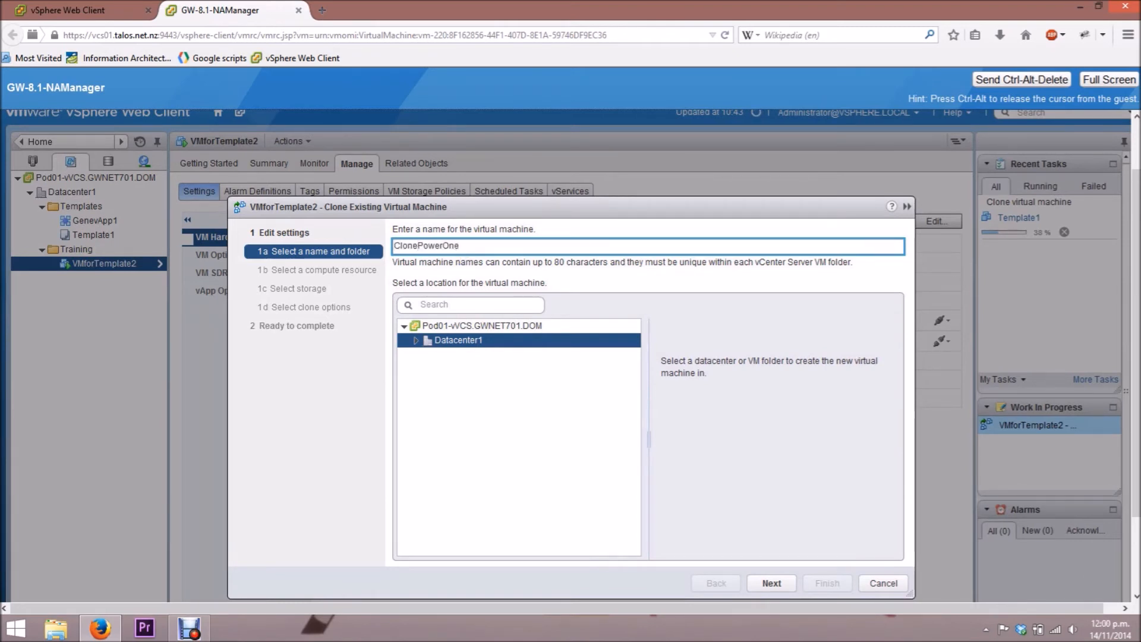
key("BackSpace")
left_click(426, 336)
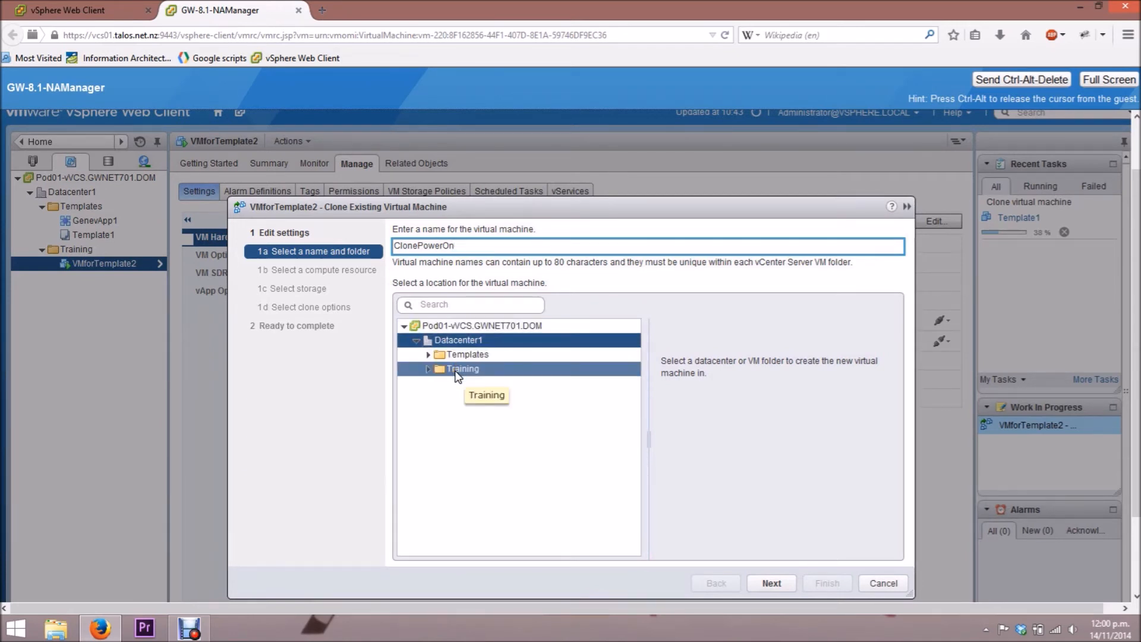
left_click(458, 371)
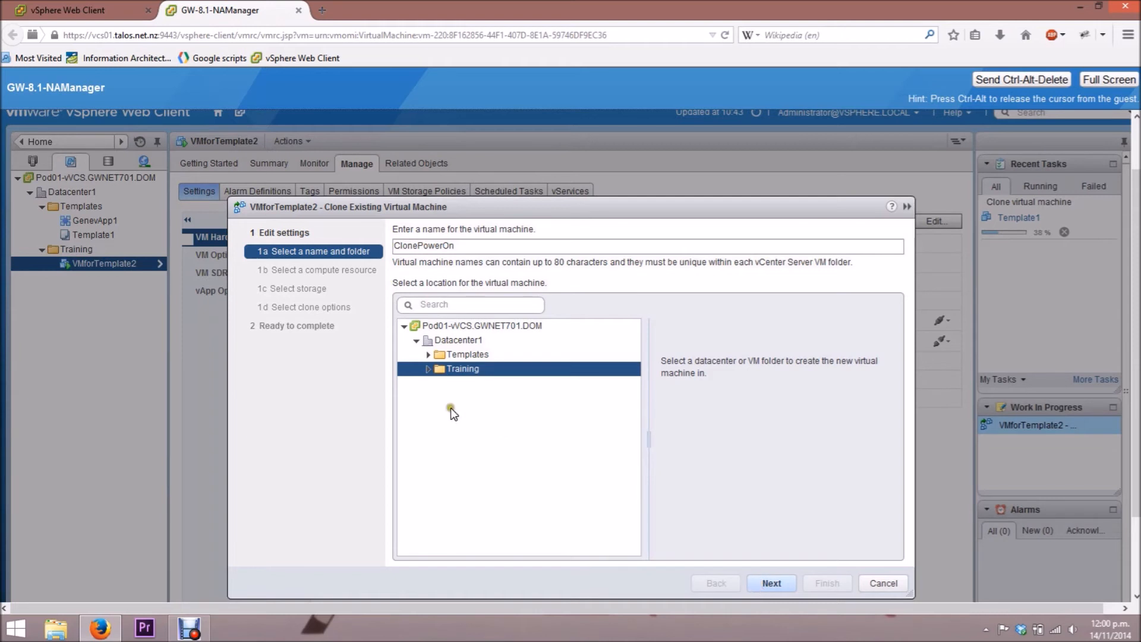
left_click(761, 584)
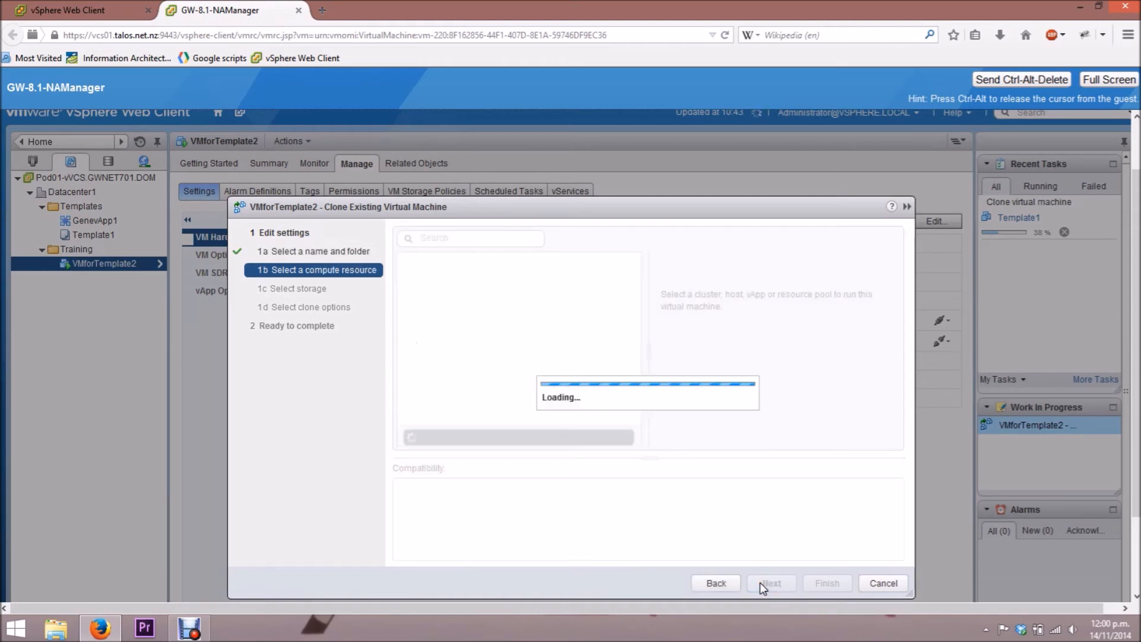
- Choose host 172.16.70.76 in ClusterforTesting as the clone's compute resource
left_click(415, 273)
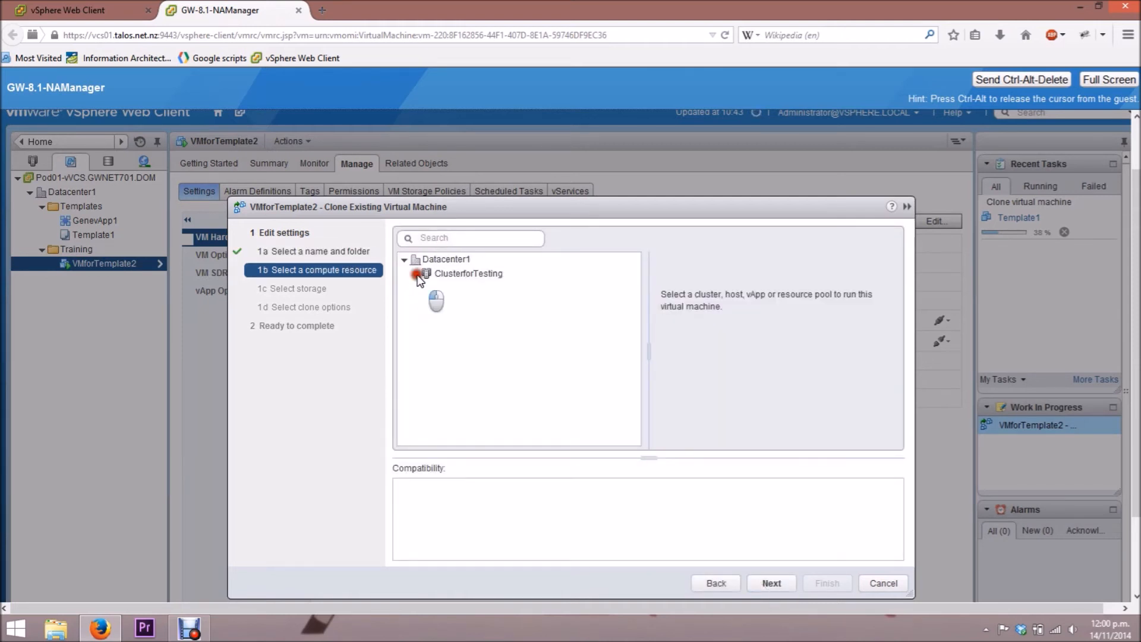
left_click(454, 303)
left_click(455, 314)
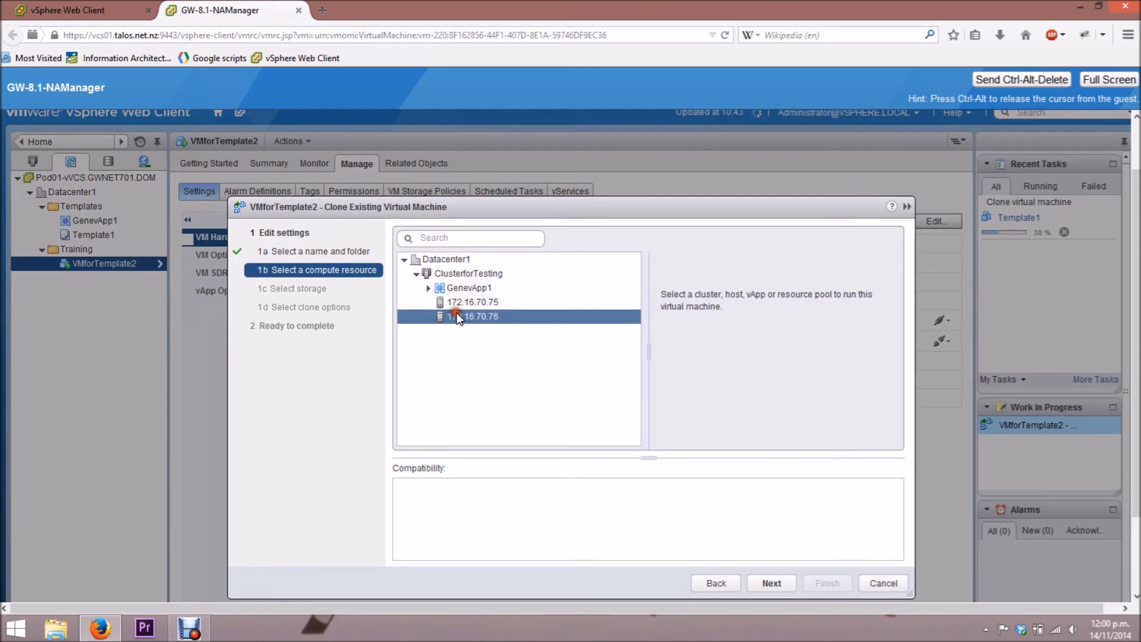
left_click(775, 585)
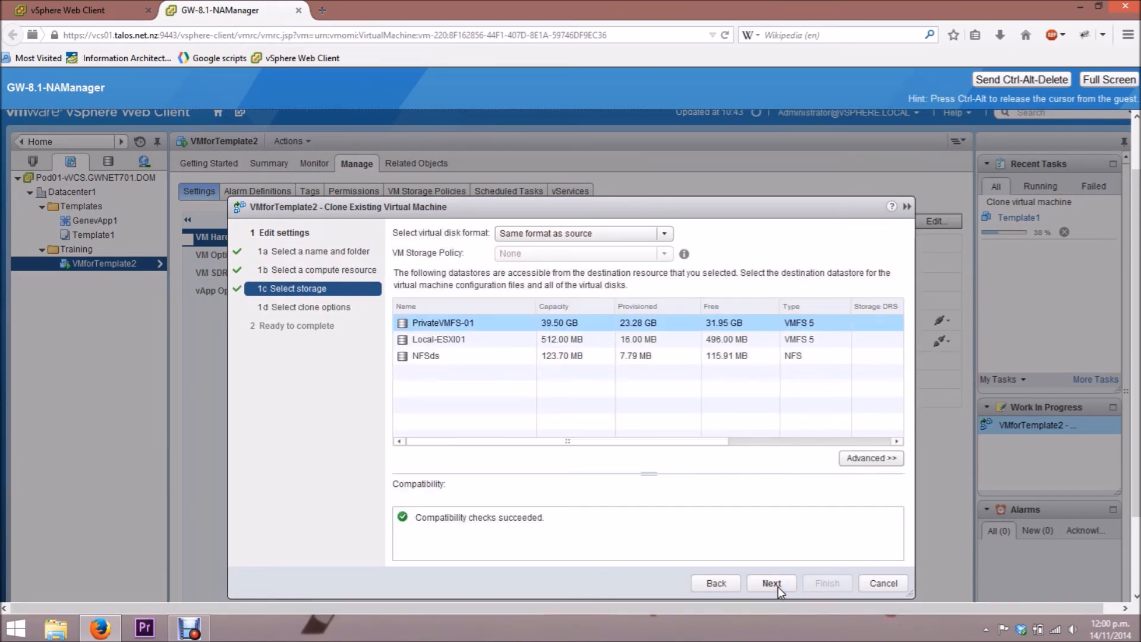
- Keep PrivateVMFS-01 as the clone's storage and complete the clone wizard
left_click(771, 581)
left_click(771, 581)
left_click(771, 582)
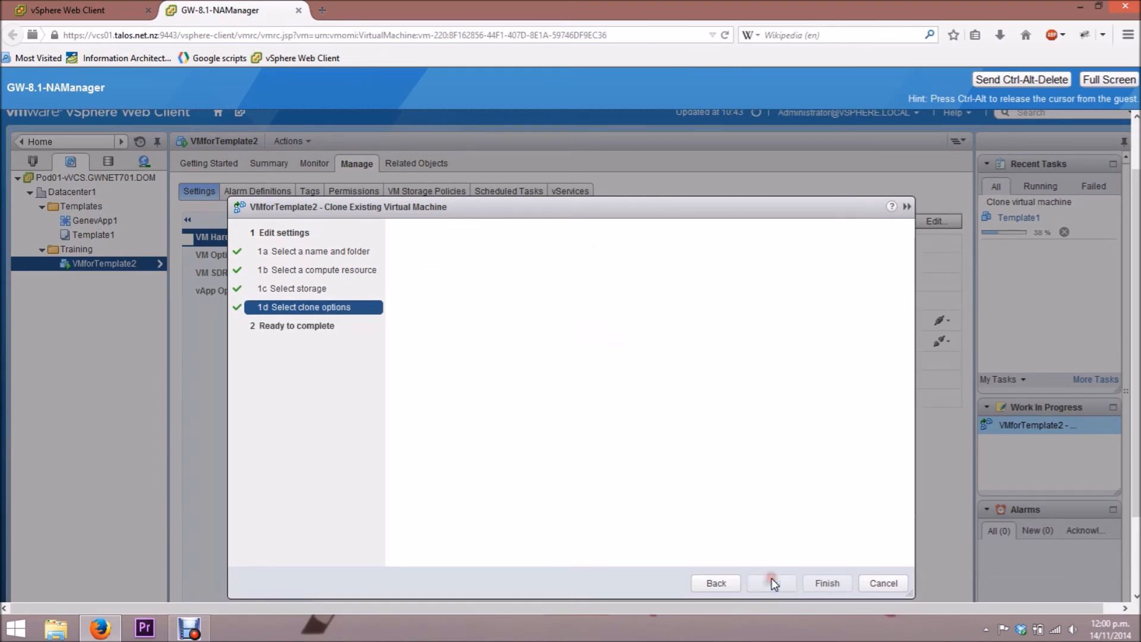
left_click(827, 583)
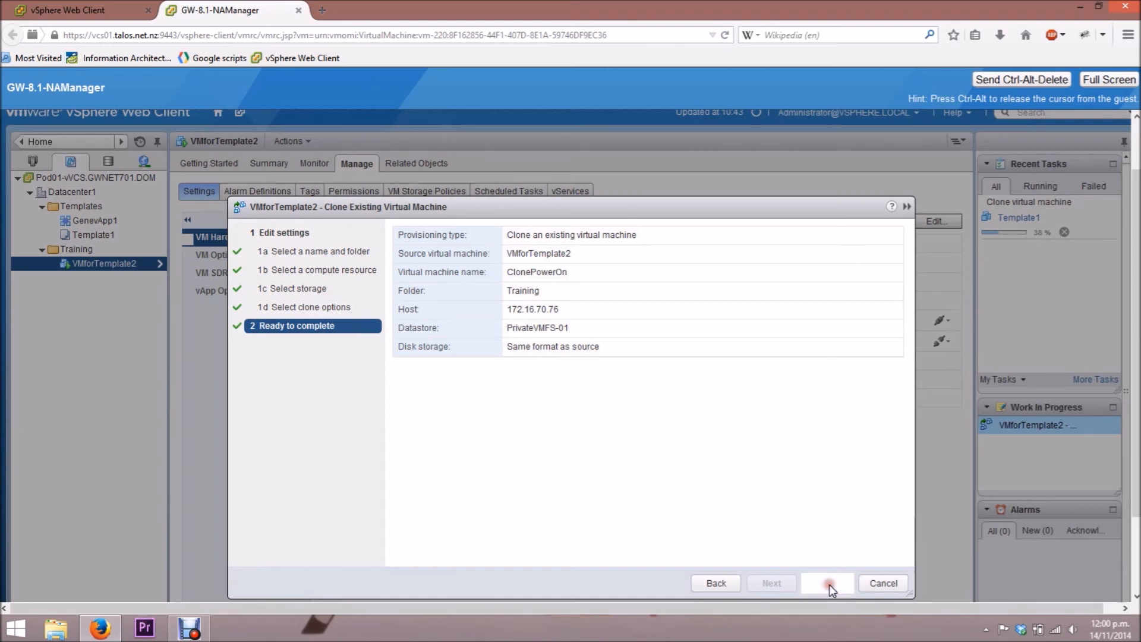